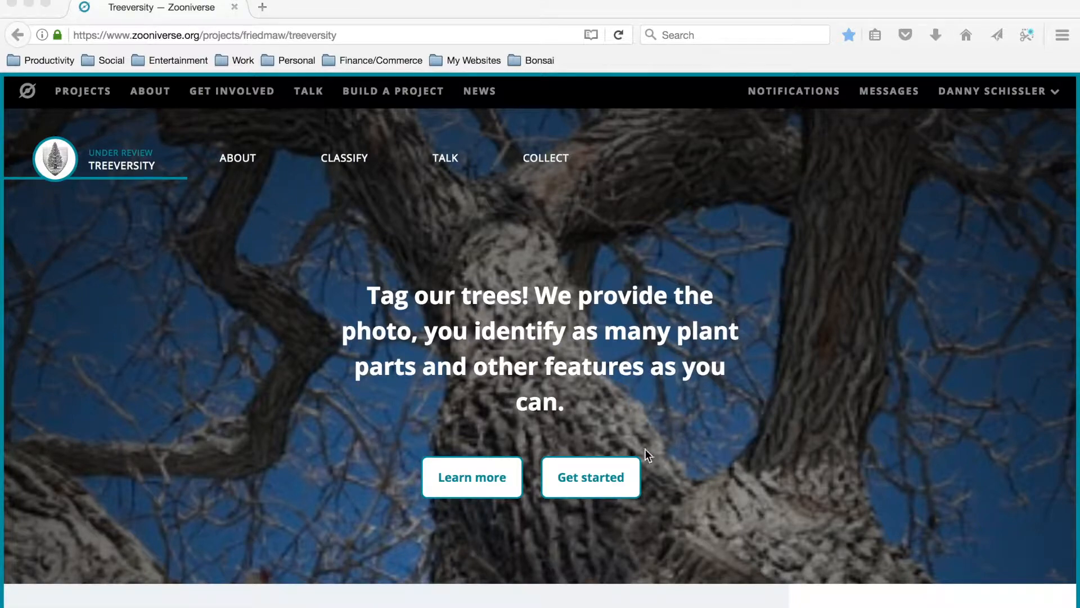
Get started with classifying in the Treeversity project and view the flower photo's subject metadata.
click(618, 481)
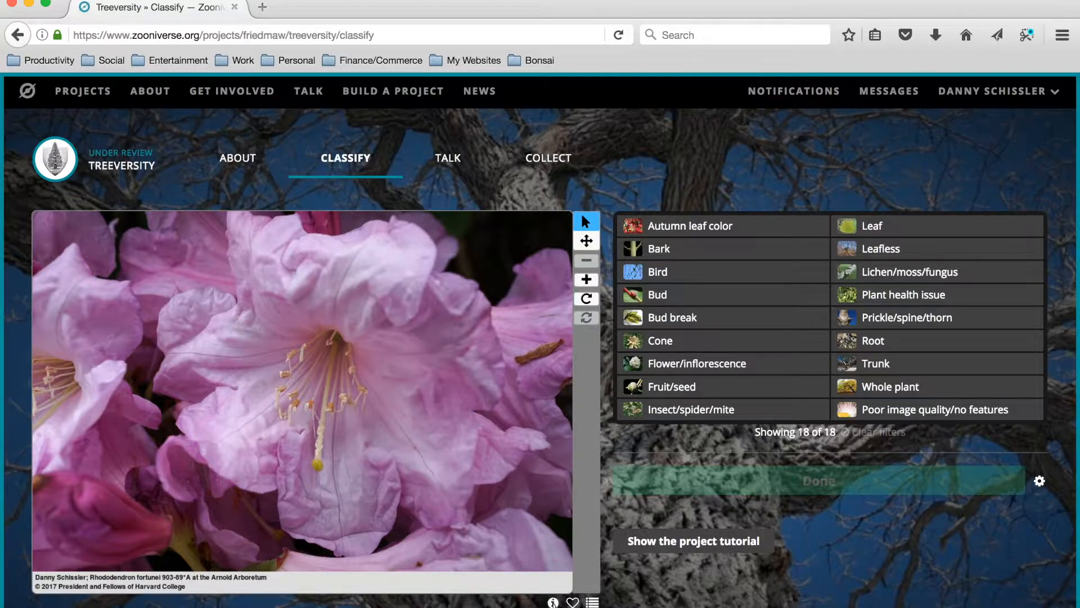
click(553, 601)
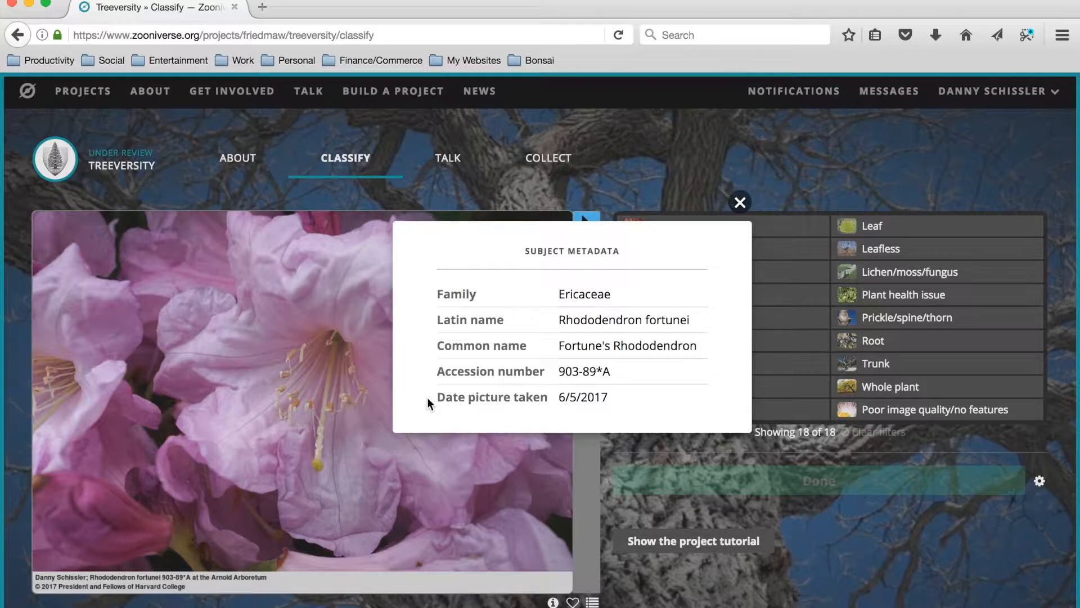
click(742, 202)
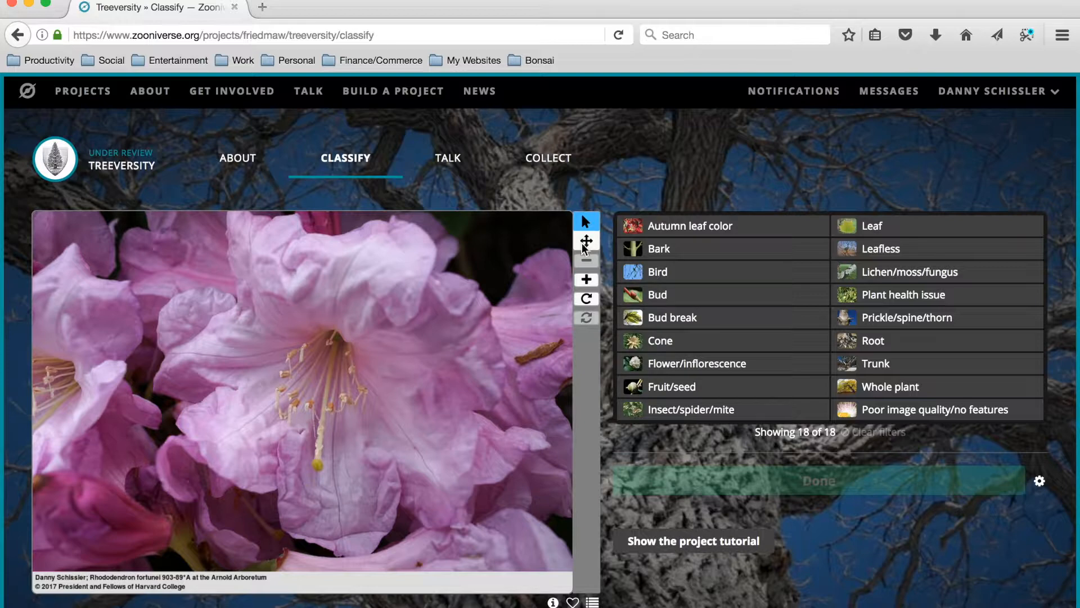
Zoom in on the flower photo and pan around to inspect its details.
click(585, 280)
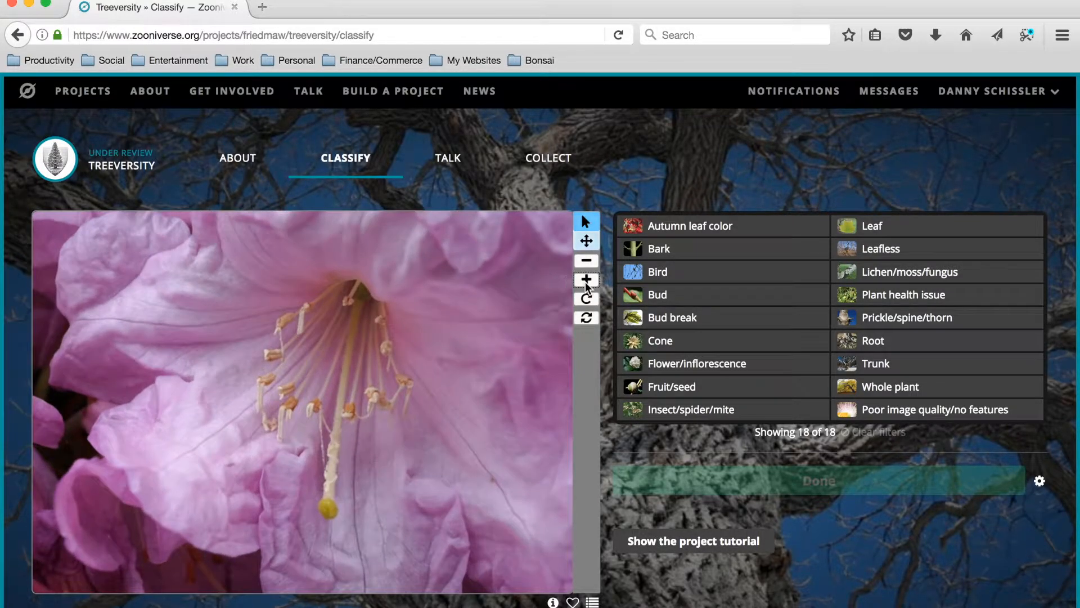
click(586, 241)
drag(354, 333, 208, 345)
drag(322, 321, 275, 230)
drag(321, 382, 353, 289)
Rotate the enlarged flower photo and return it to its original full view.
click(590, 297)
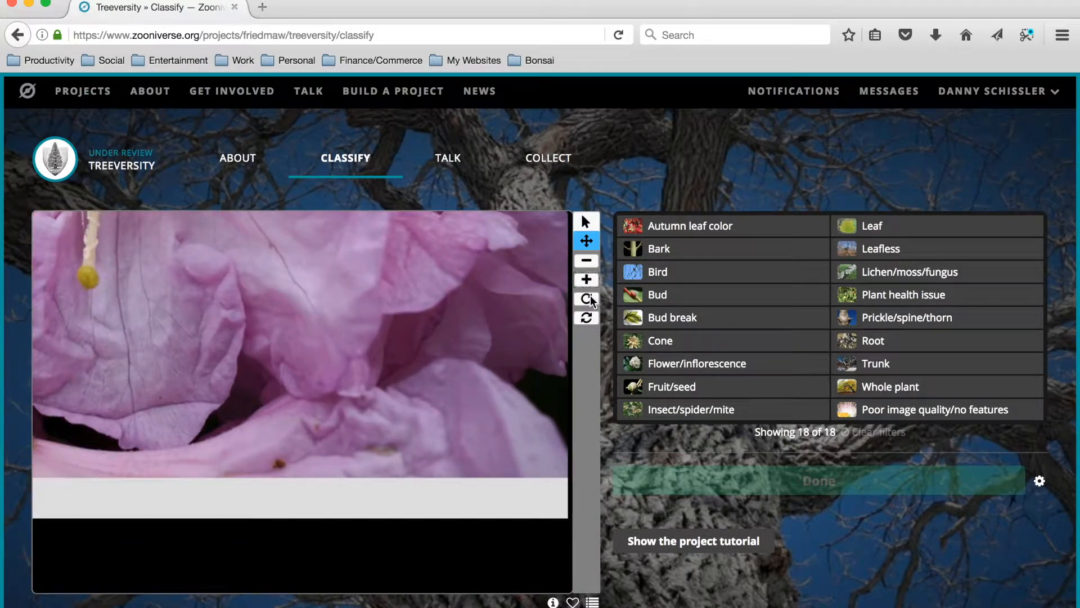
click(590, 296)
click(590, 297)
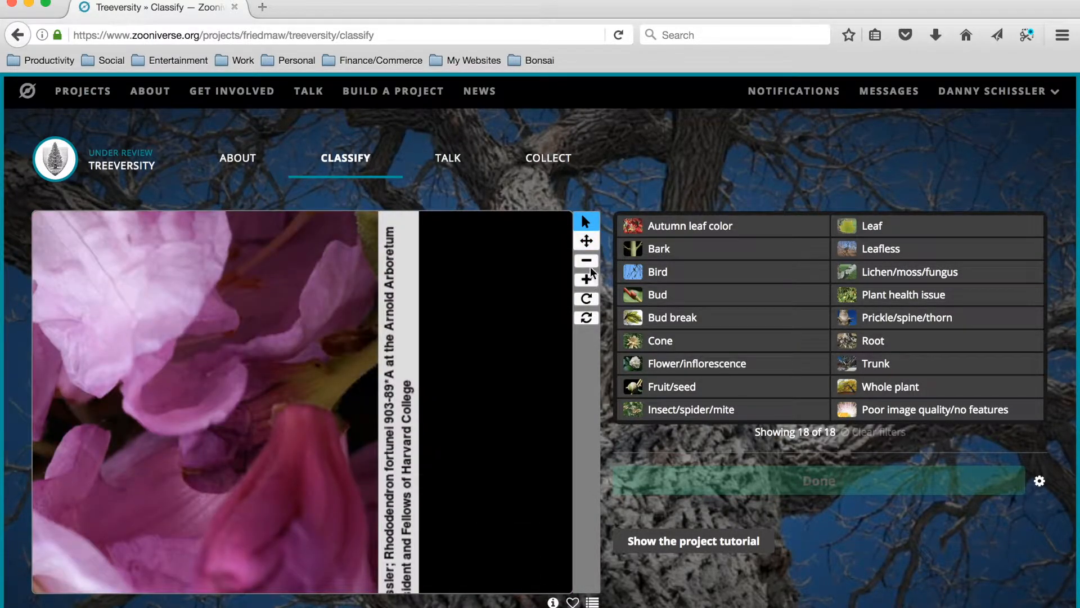
click(590, 264)
click(590, 263)
click(590, 264)
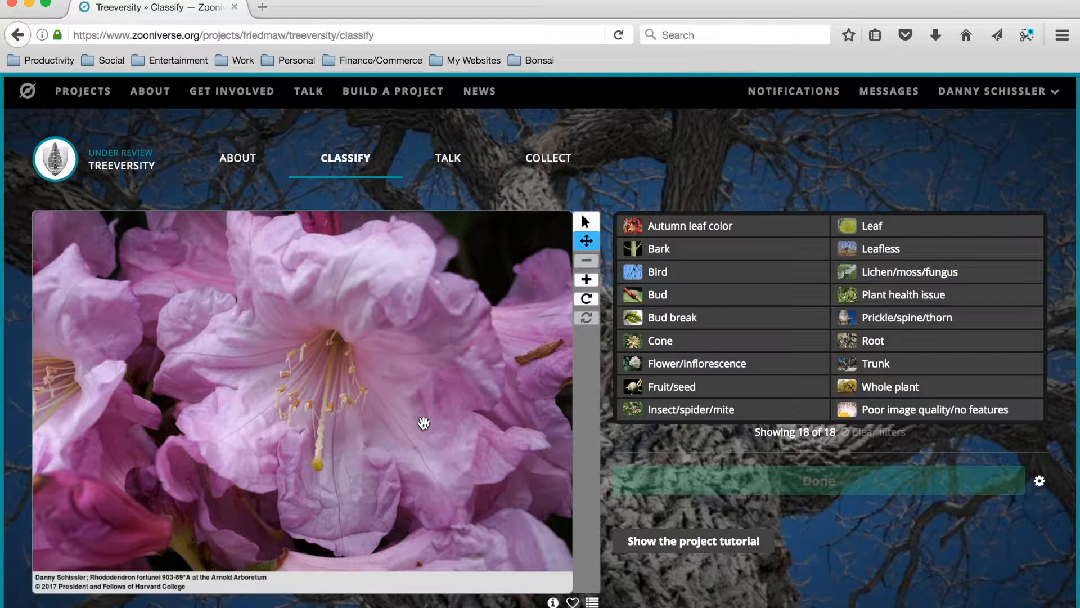
Read through the project tutorial from the welcome page to step 8, including its feature identification examples, and close it.
click(659, 544)
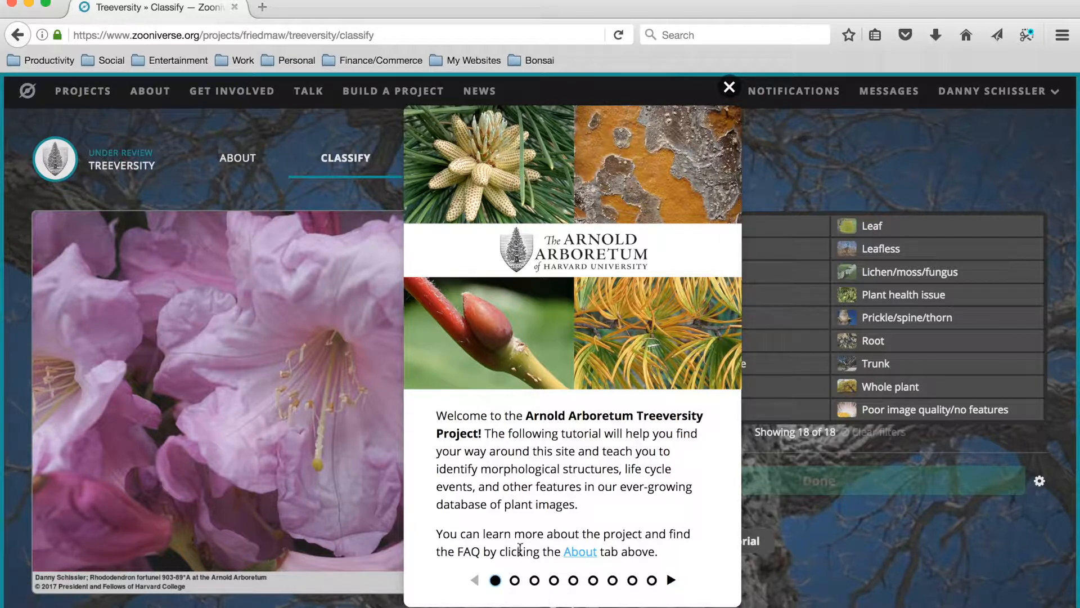
click(515, 580)
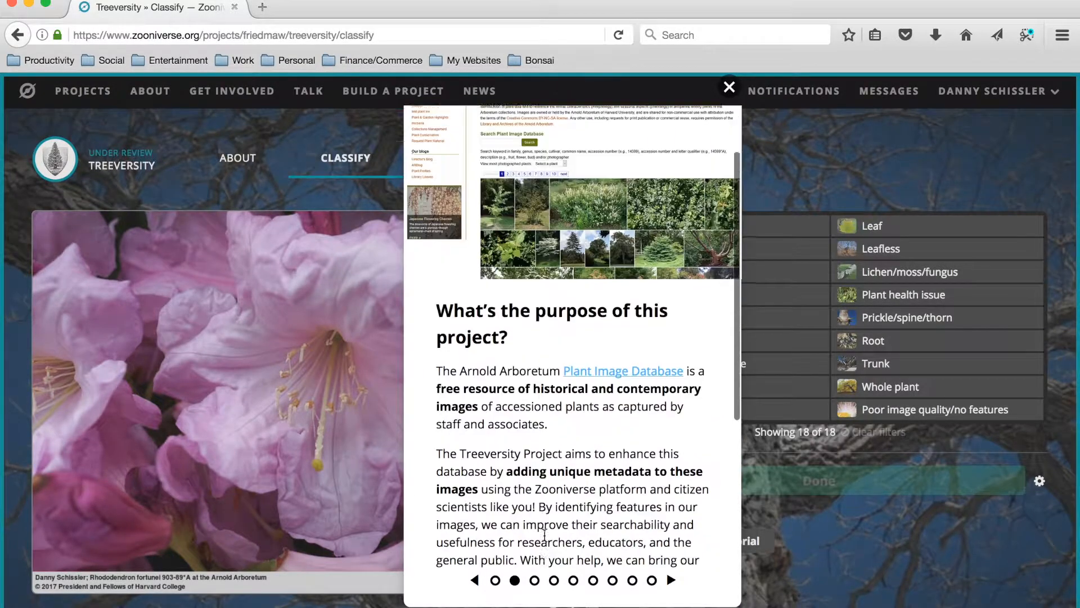
scroll(544, 534, down, 3)
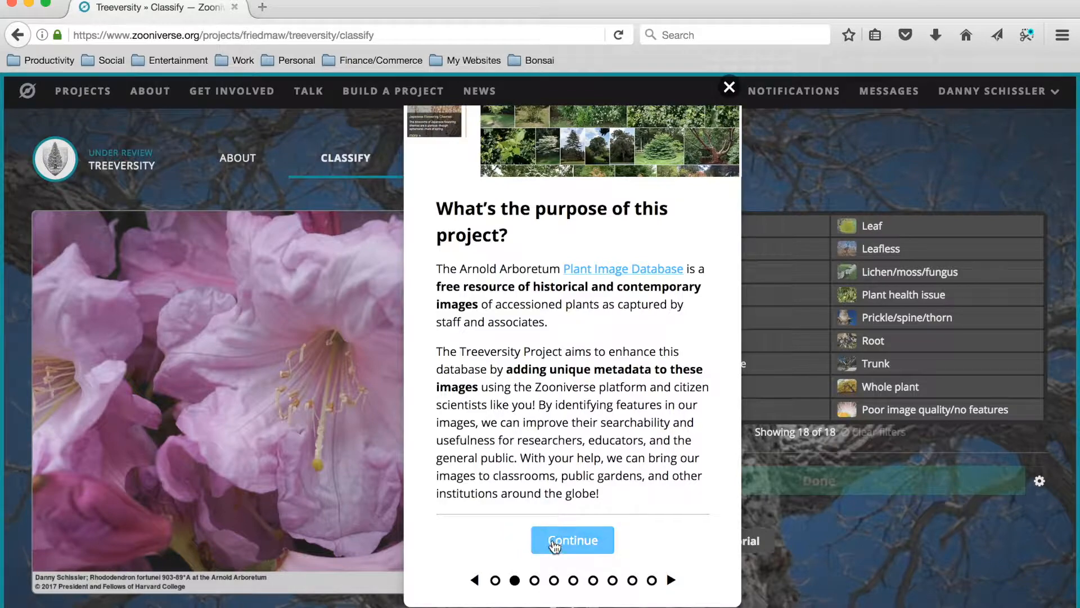
click(554, 544)
scroll(557, 523, down, 3)
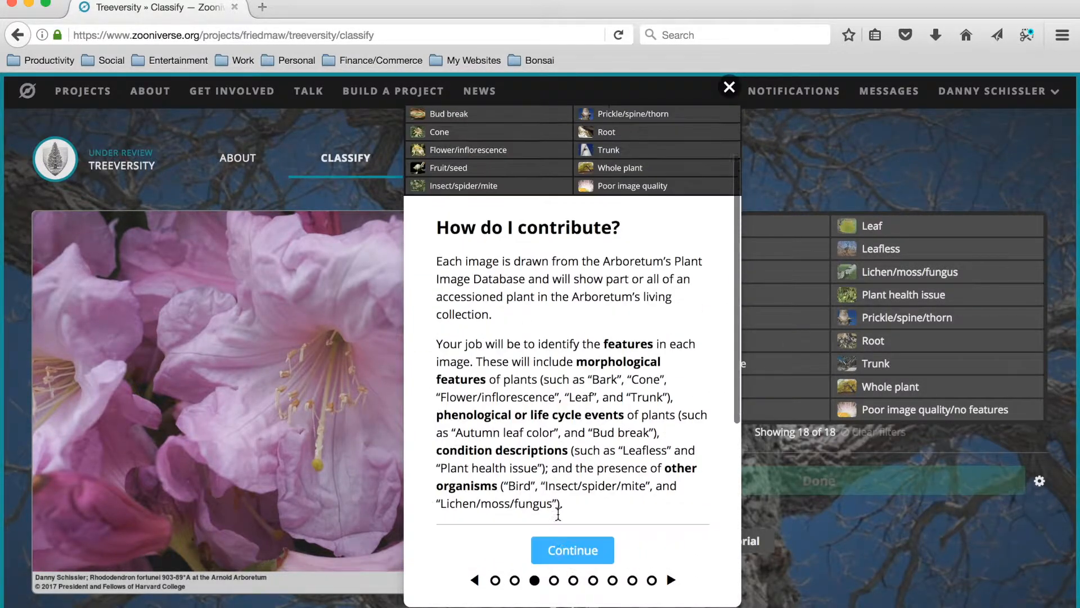
click(559, 513)
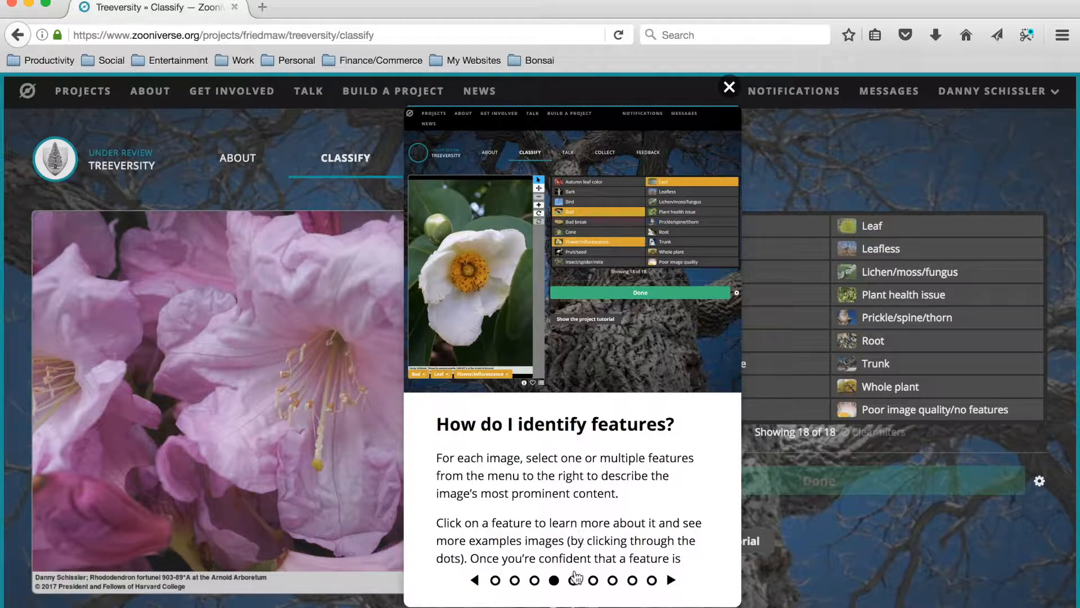
click(574, 579)
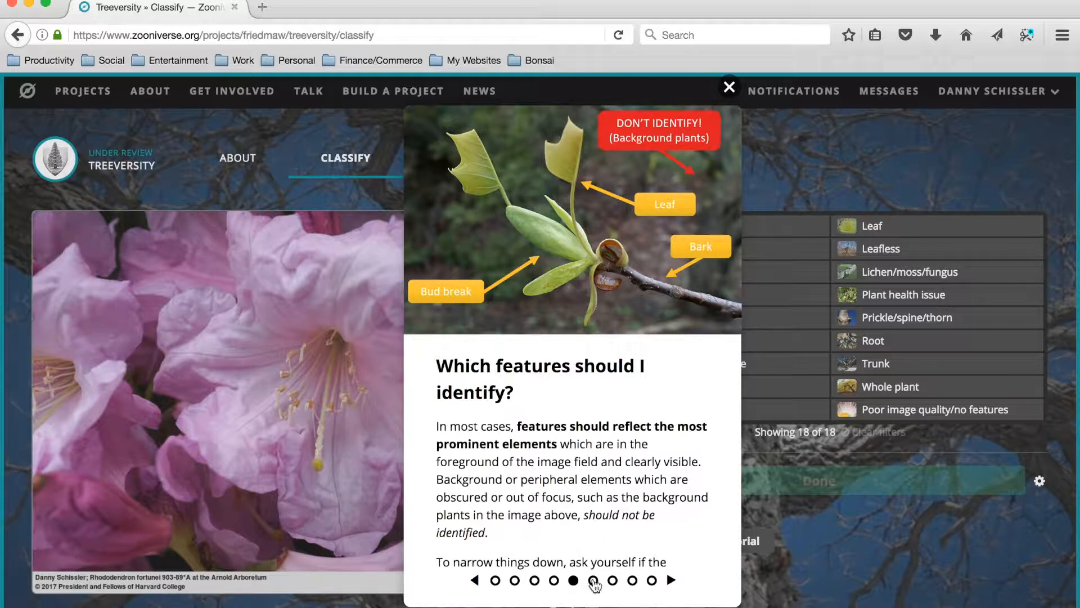
click(593, 580)
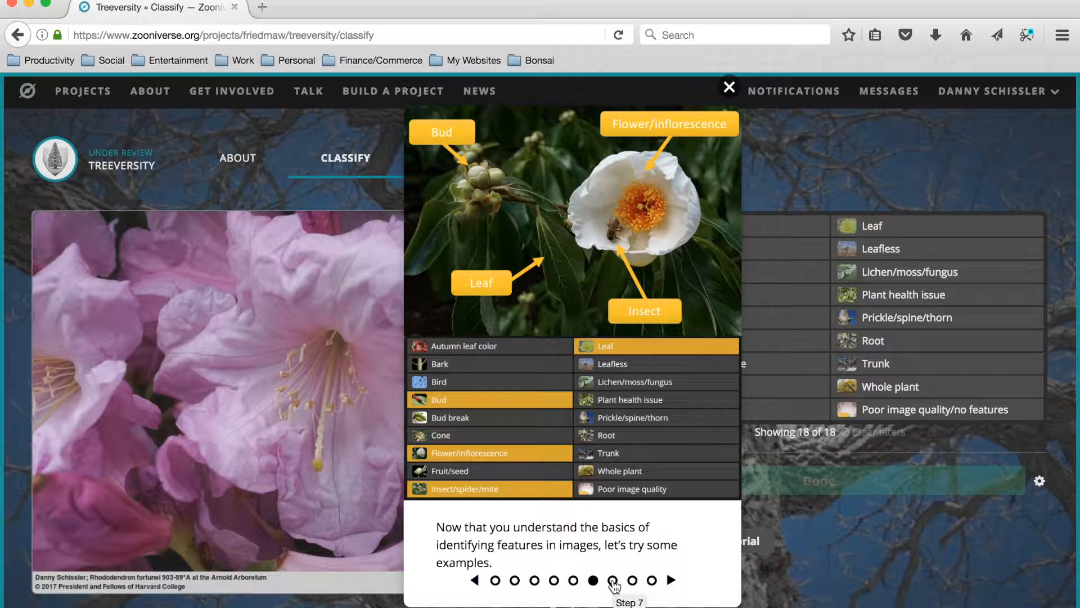
click(613, 580)
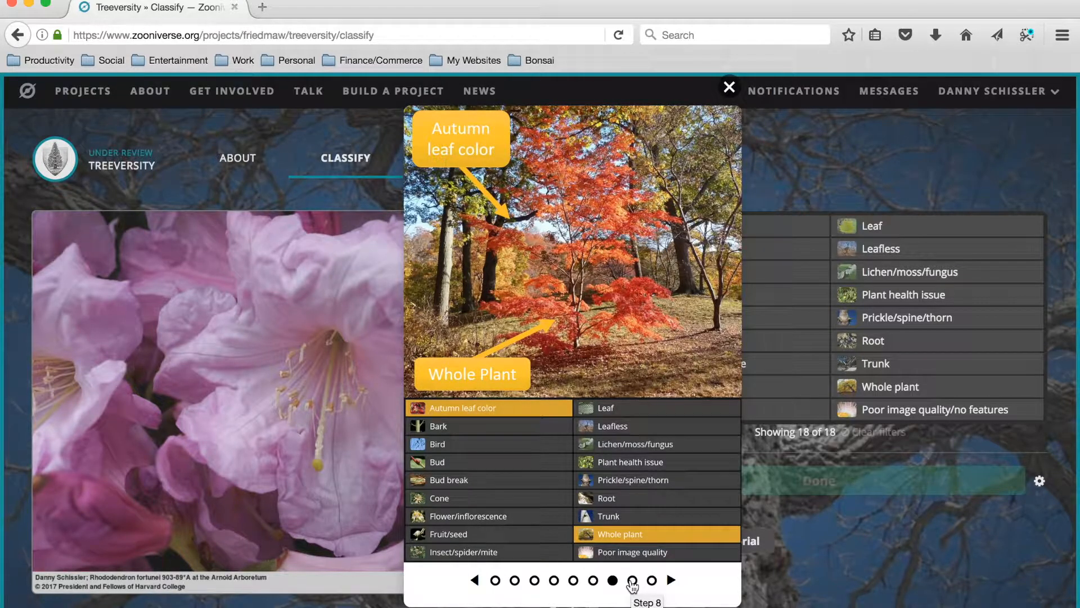
click(633, 580)
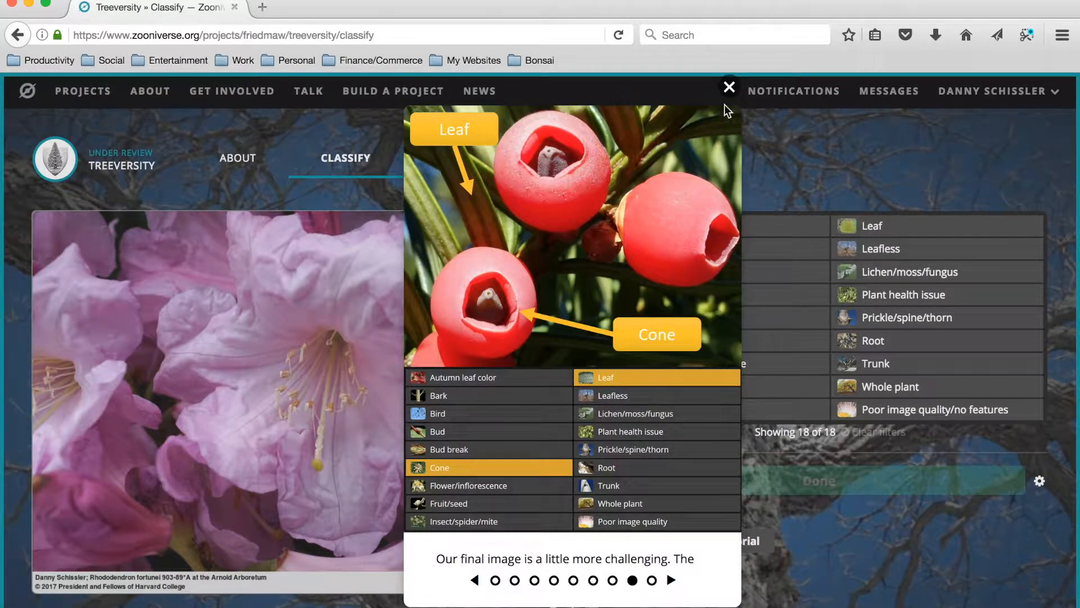
click(730, 87)
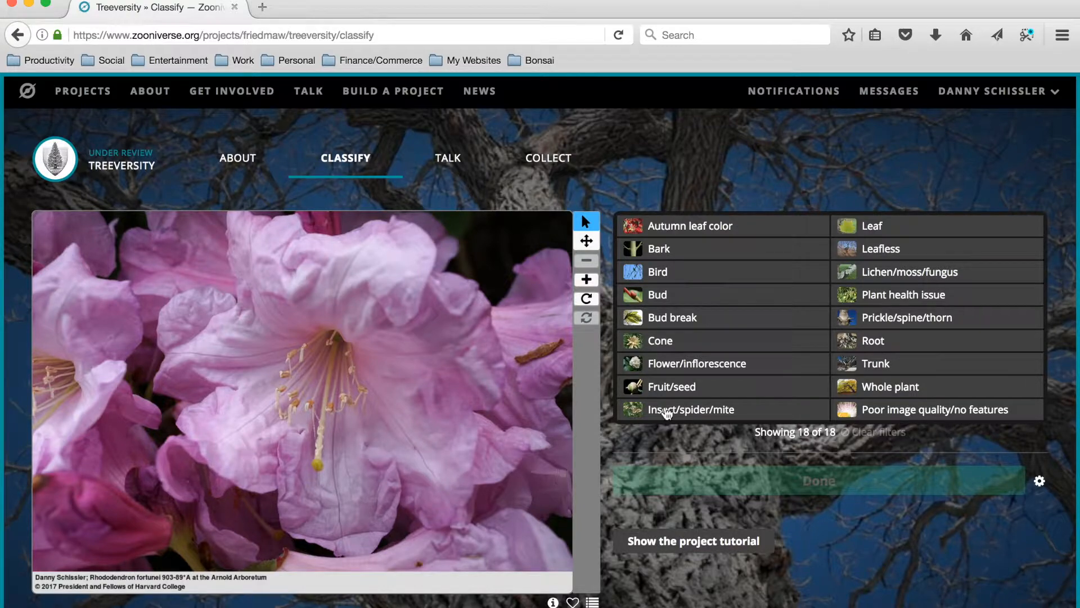
Examine the Flower/inflorescence description and its example photos, including the last two "Don't identify" cases.
click(722, 365)
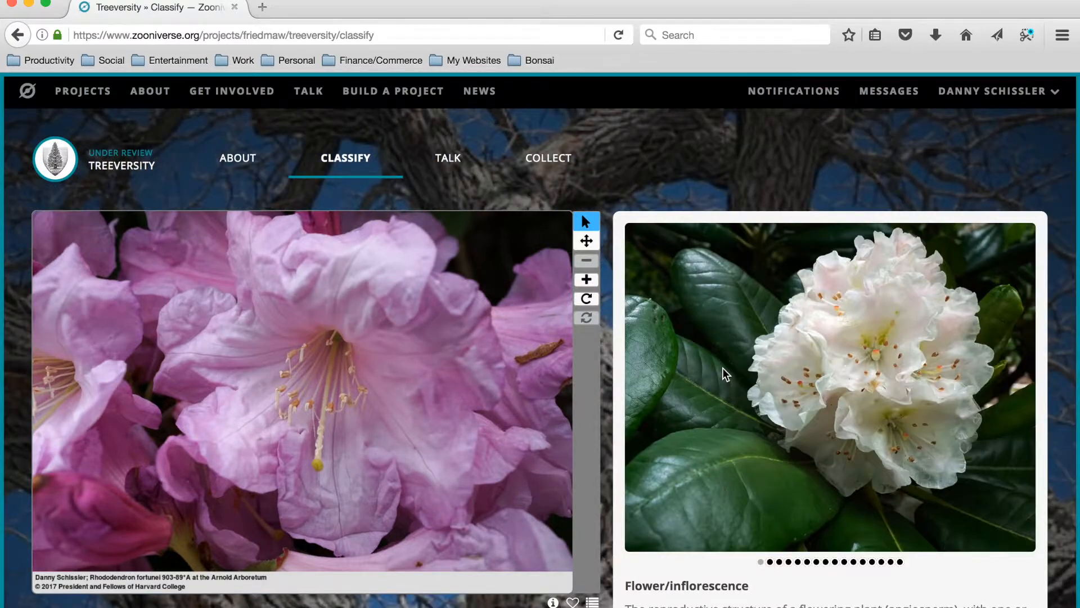
scroll(723, 366, down, 4)
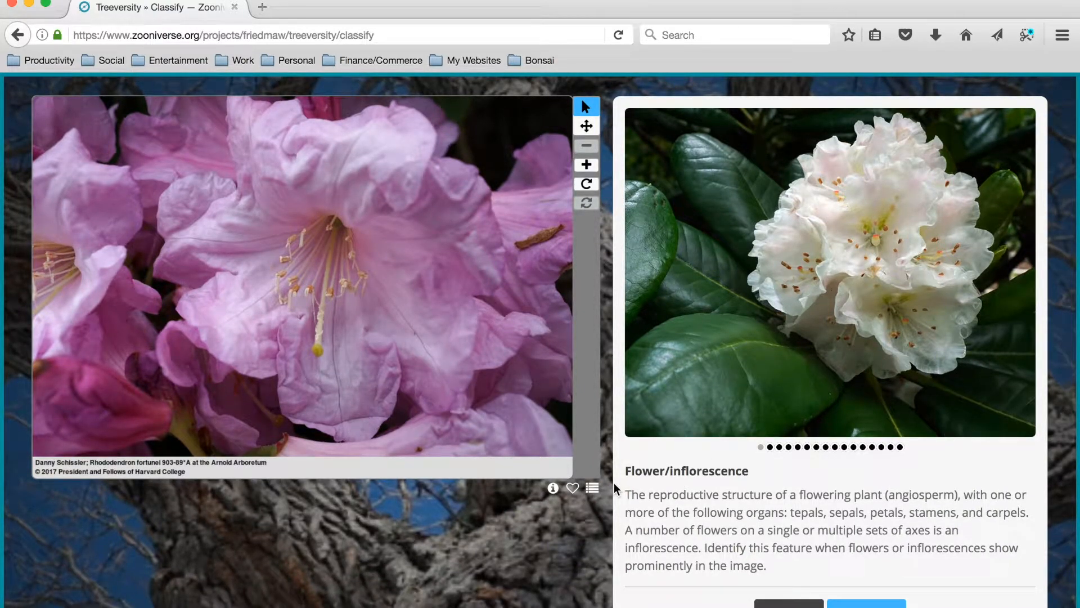
click(770, 446)
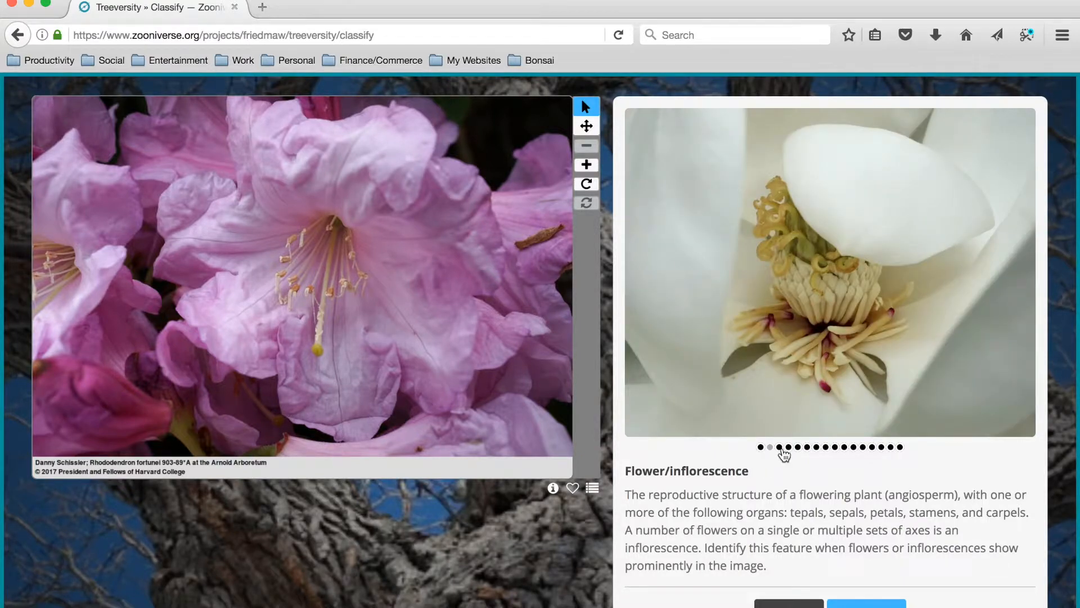
click(780, 446)
click(788, 447)
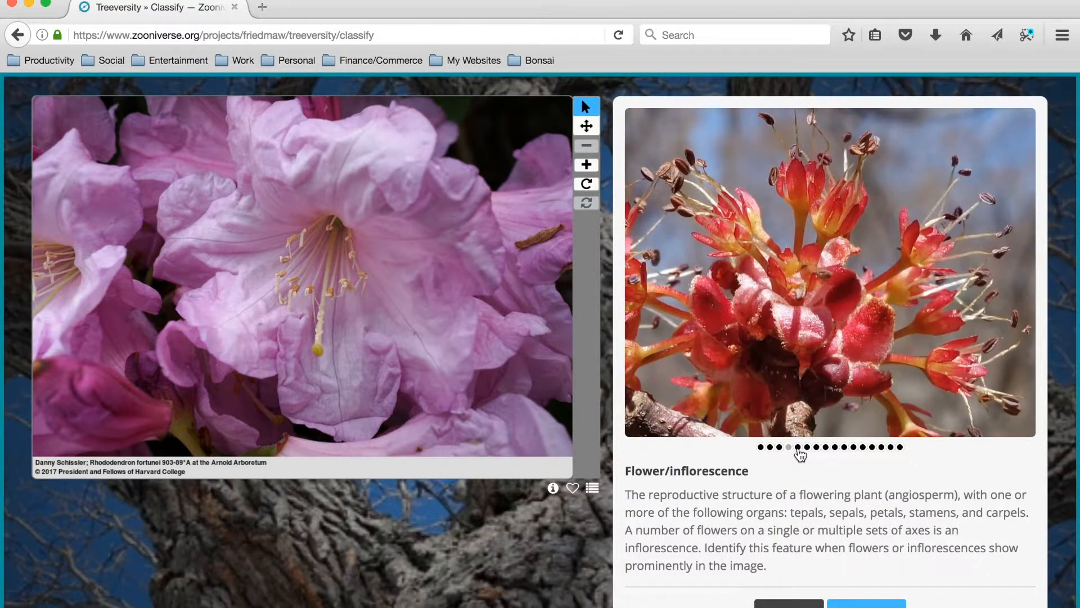
click(798, 447)
click(808, 447)
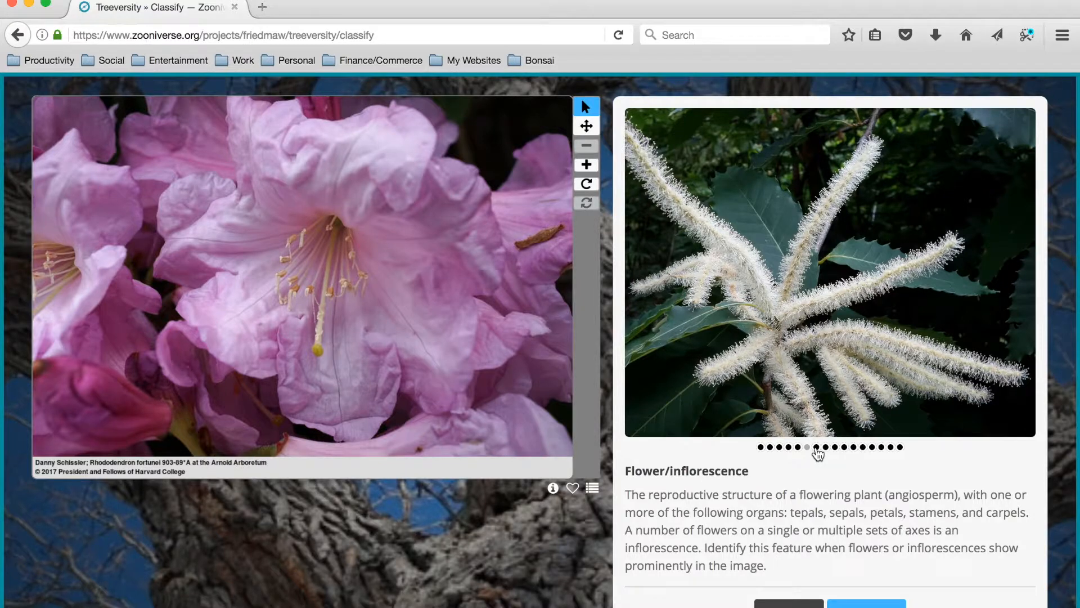
click(816, 446)
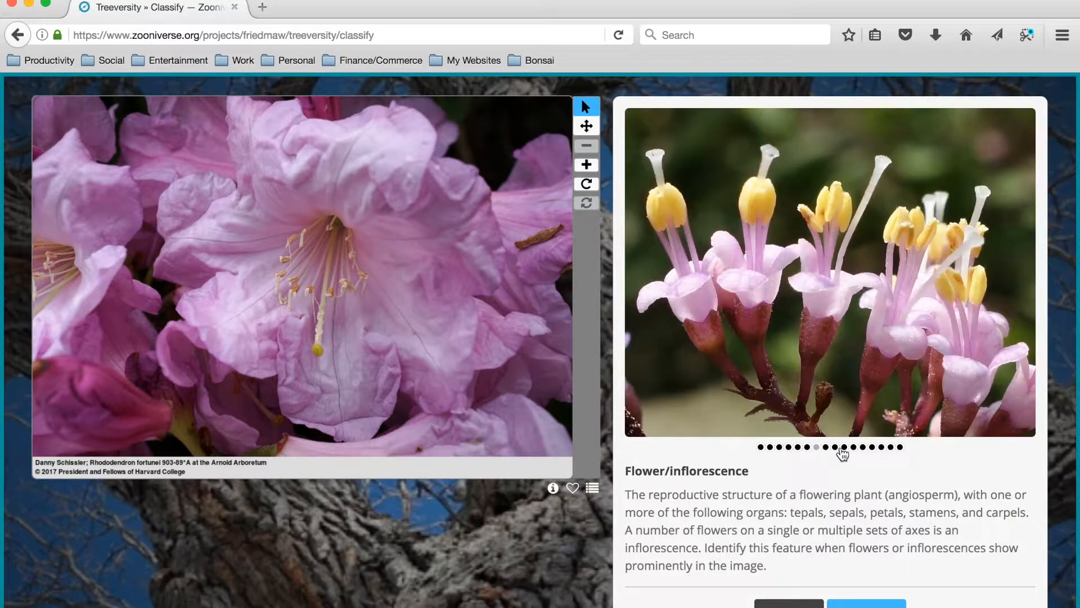
click(891, 446)
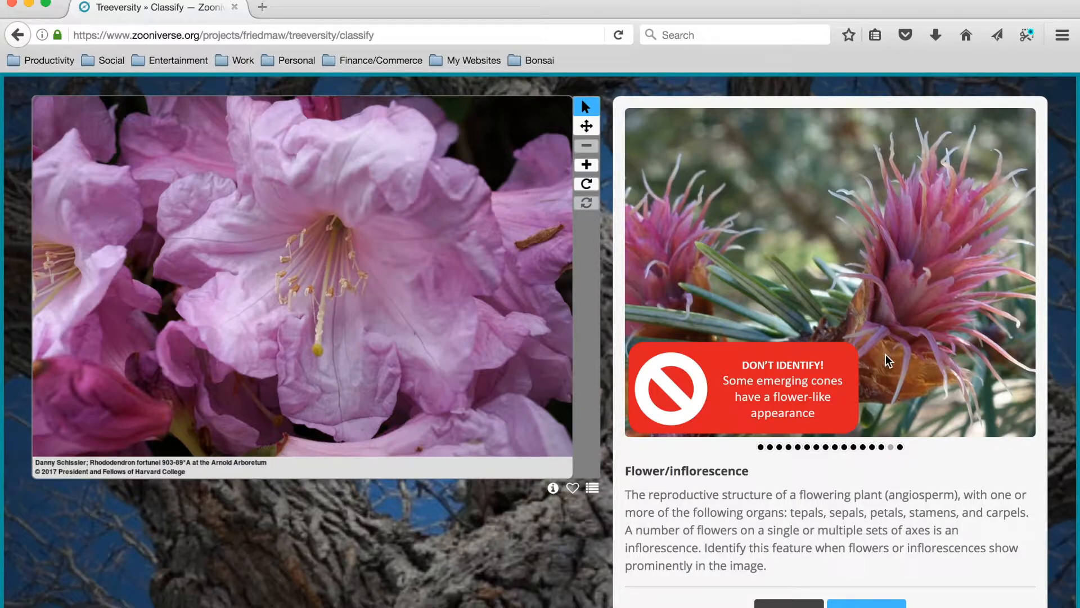
click(899, 446)
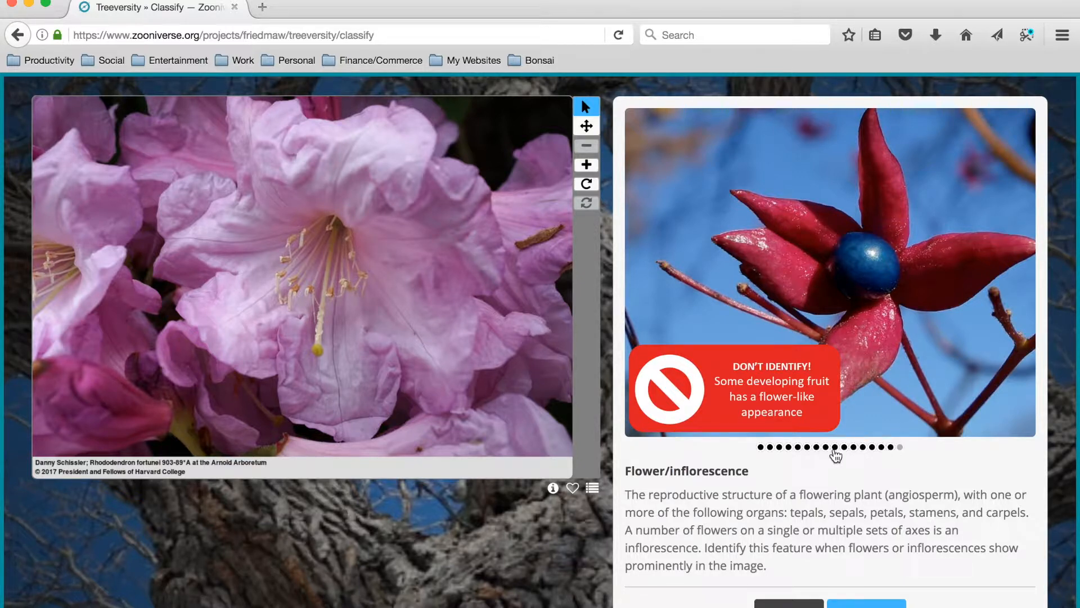
click(761, 447)
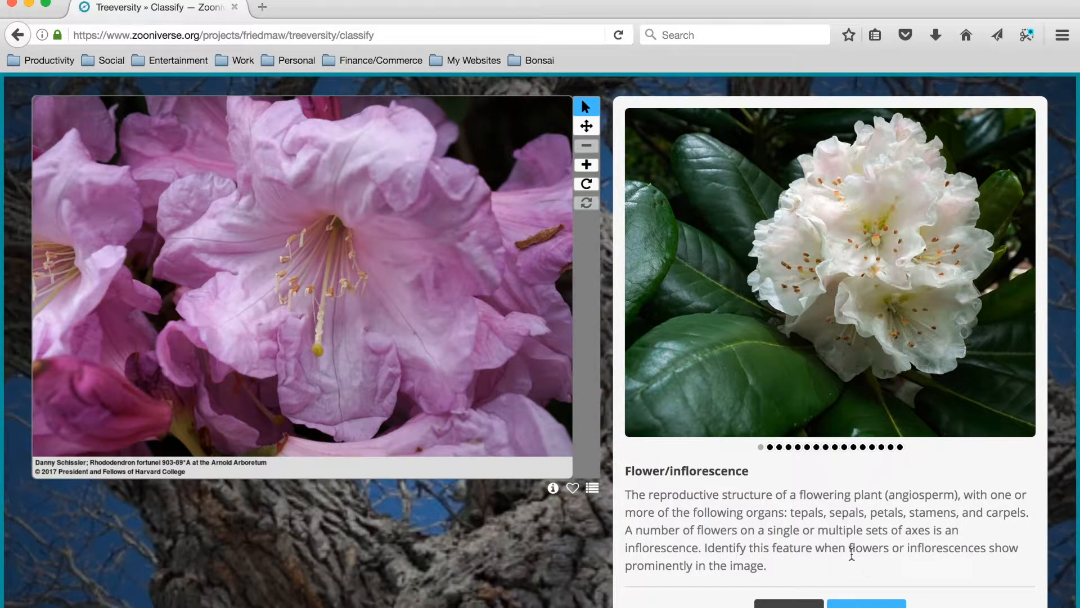
Identify Flower/inflorescence as a feature of the photo and submit the classification.
click(851, 604)
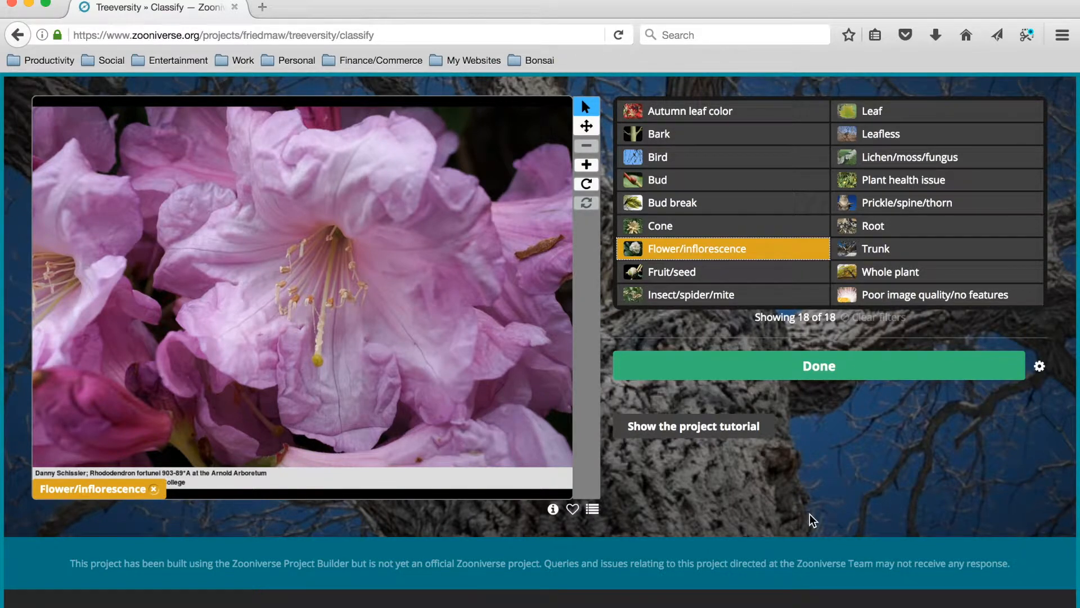
scroll(795, 430, up, 1)
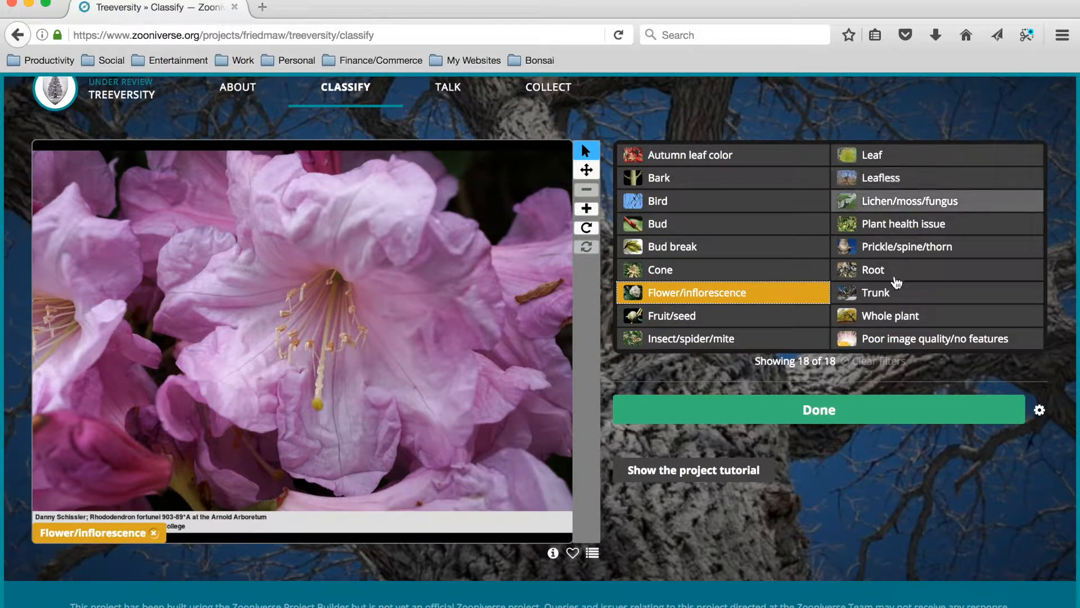
click(800, 410)
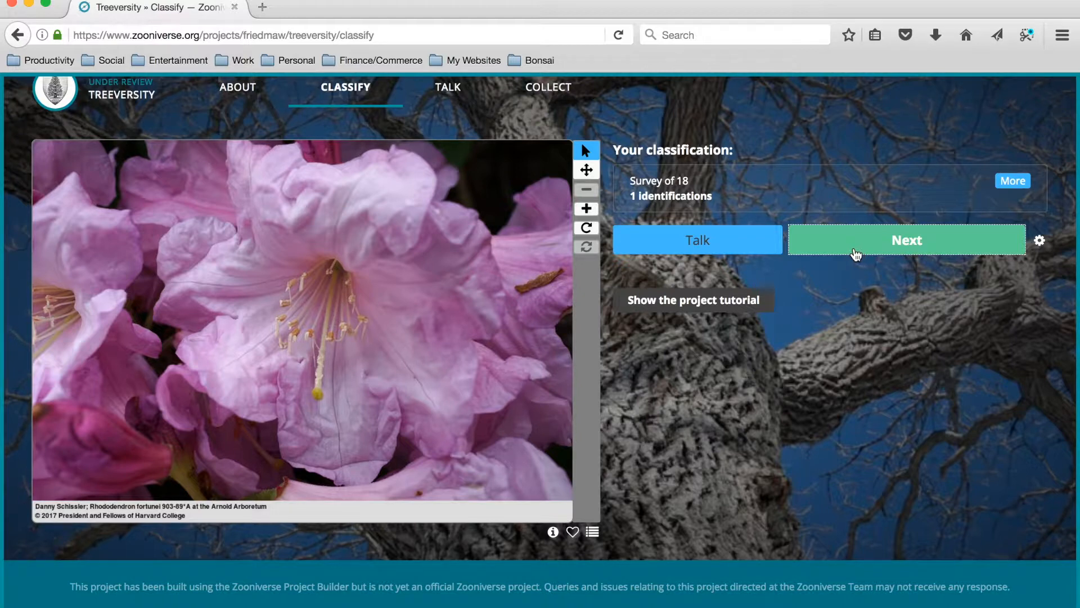
Open the Talk page for the classified photo and examine its comments, collections, discussions and note form.
click(746, 239)
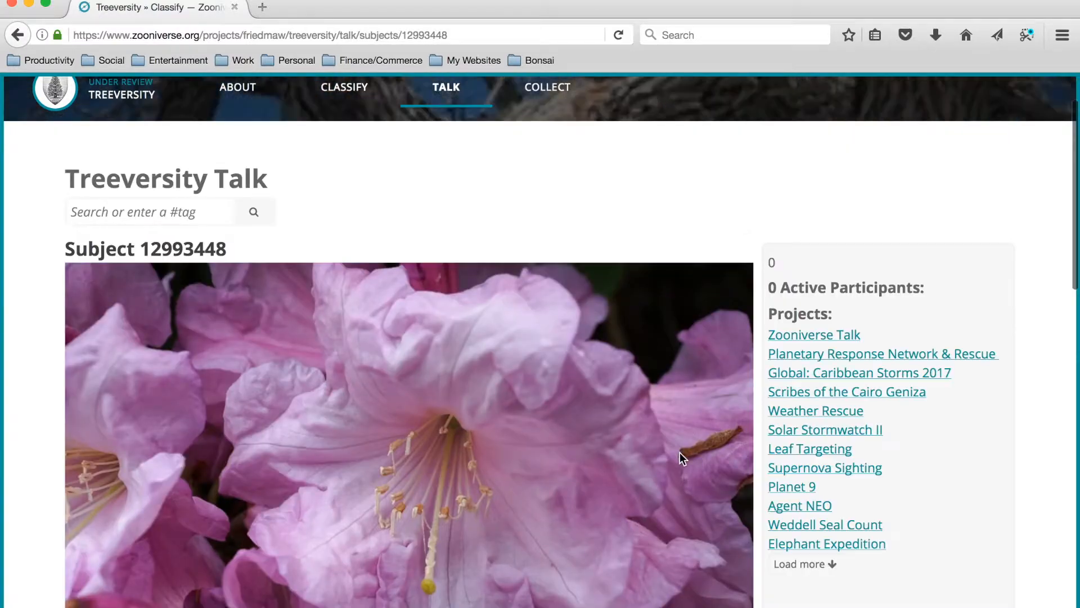
scroll(680, 452, down, 3)
scroll(680, 454, down, 5)
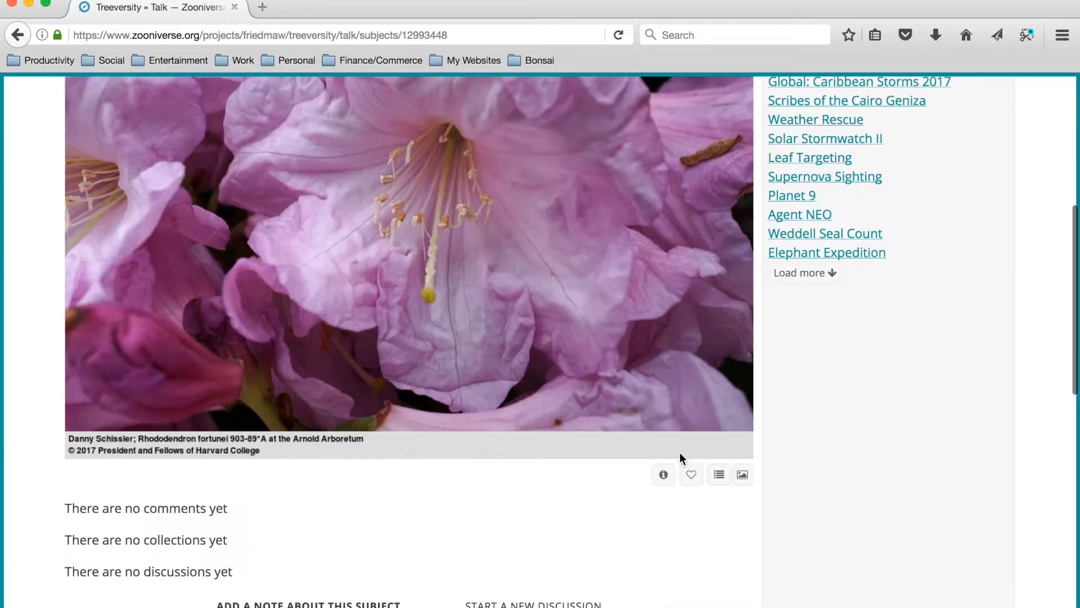
scroll(680, 454, down, 3)
scroll(680, 452, down, 3)
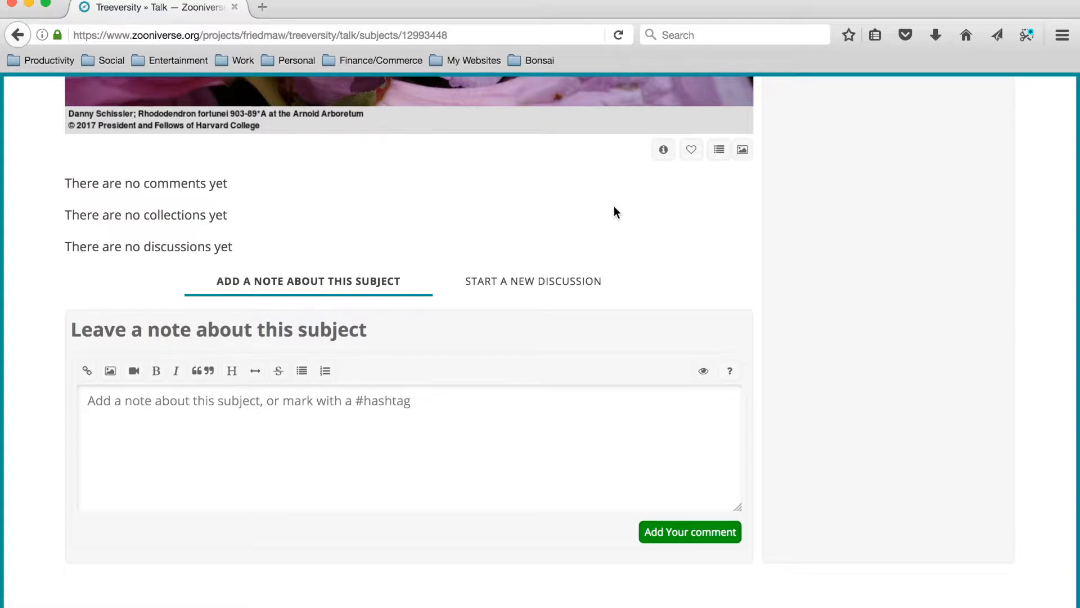
scroll(613, 206, up, 7)
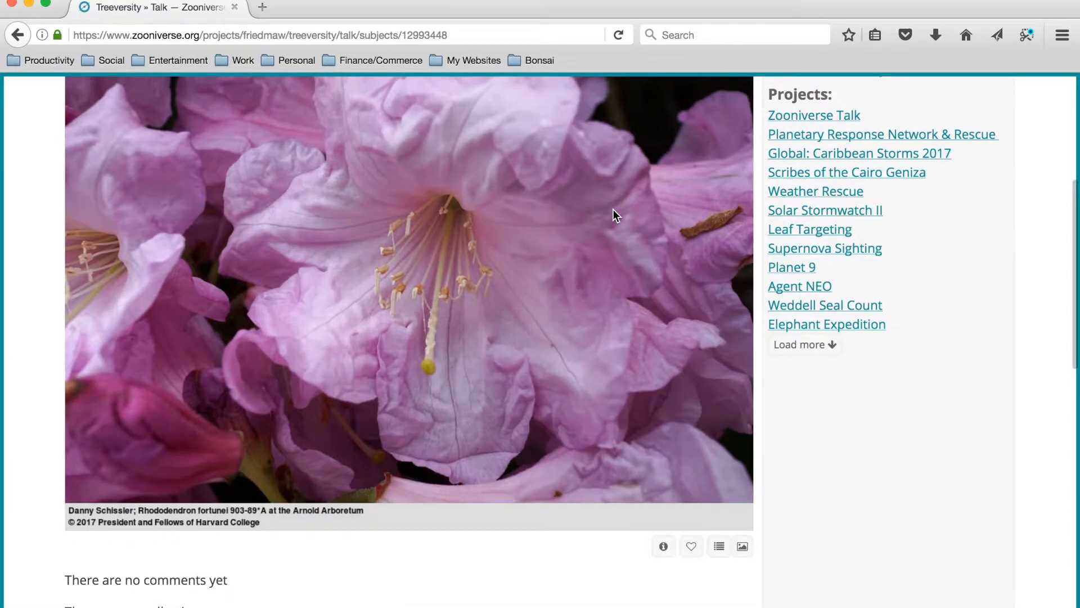
scroll(614, 210, up, 2)
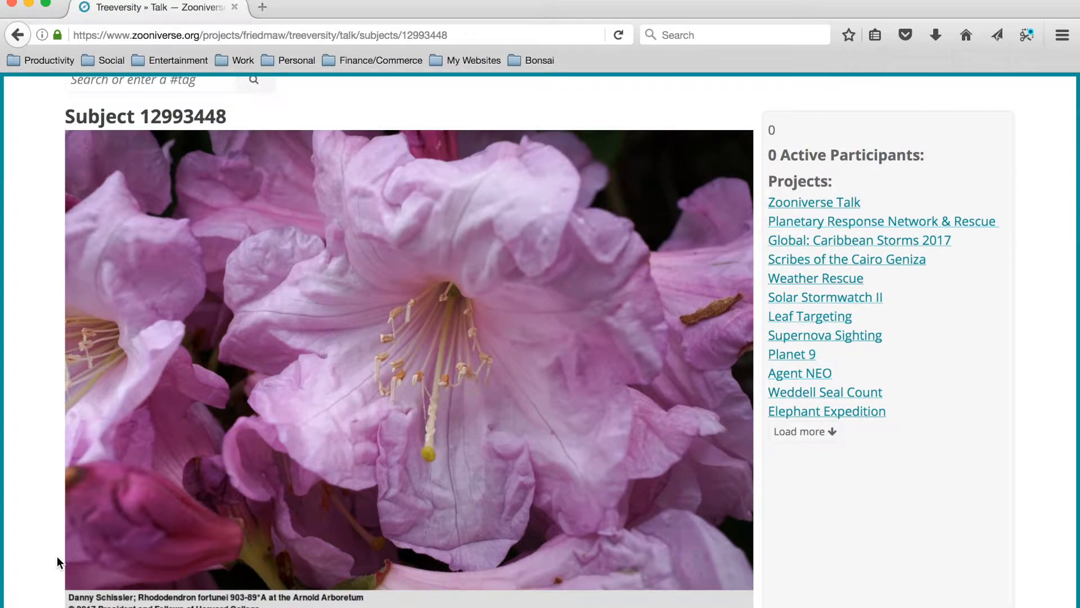
scroll(56, 556, down, 4)
scroll(57, 556, down, 4)
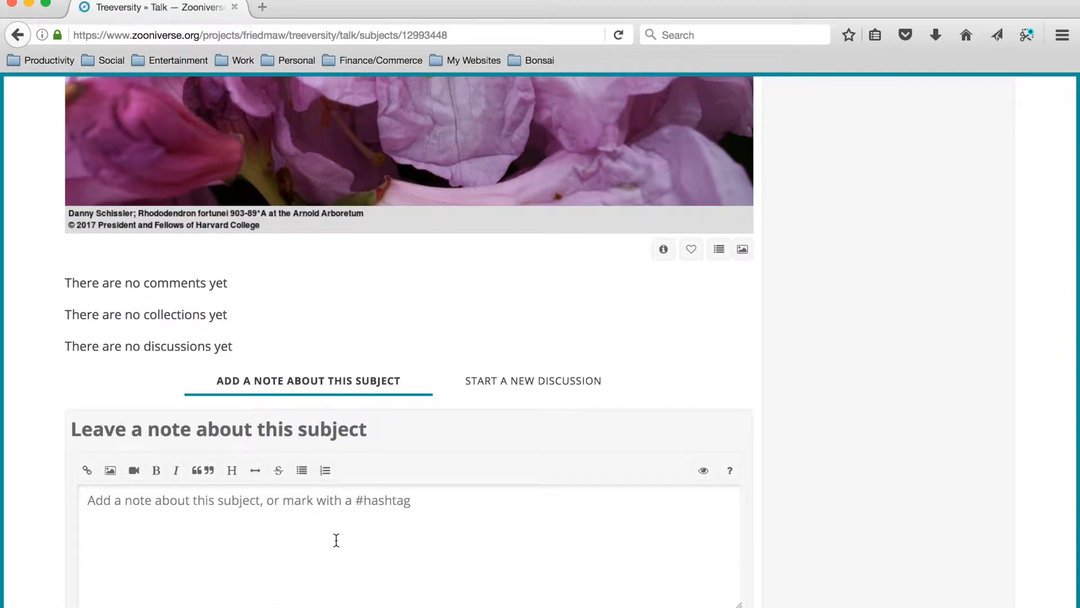
Post the note "Nice flower! #flower" about the photo on its Talk page, using the suggested flower tag.
click(336, 540)
scroll(336, 540, down, 1)
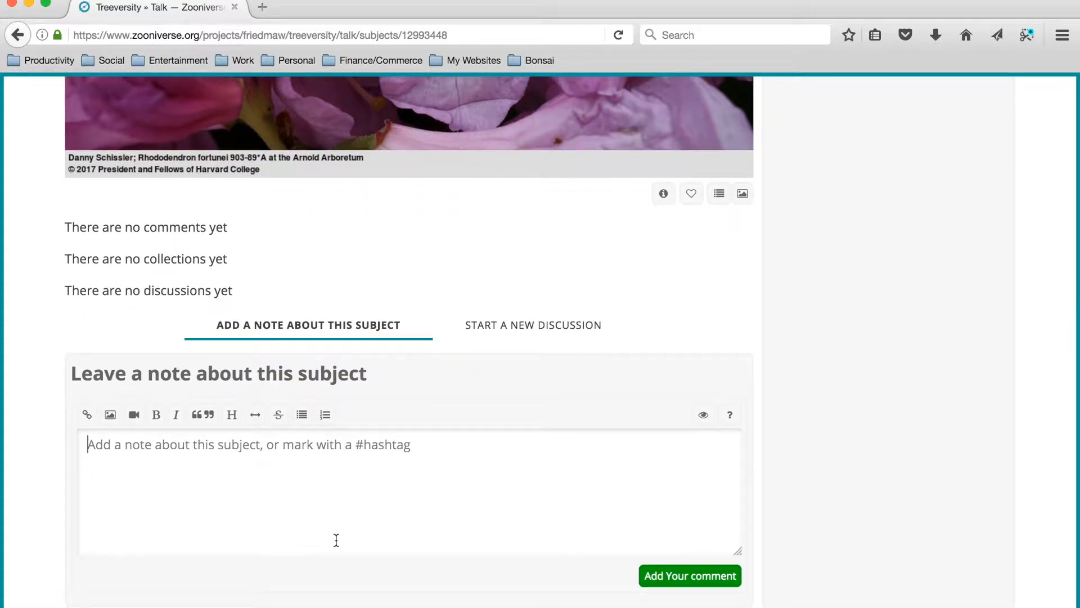
text(Nice flower! )
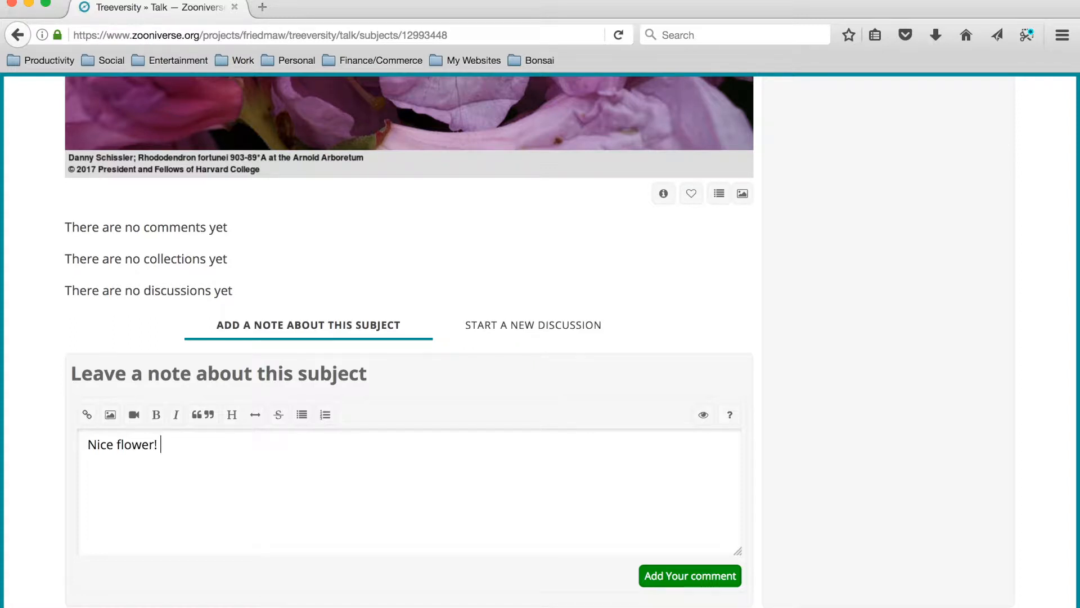
text(#)
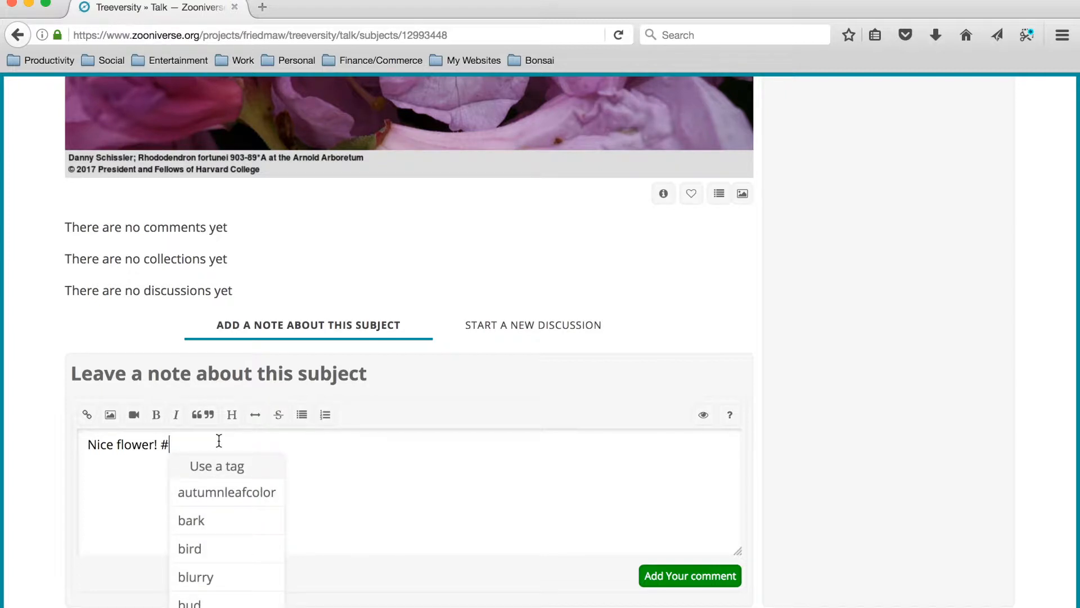
text(flower)
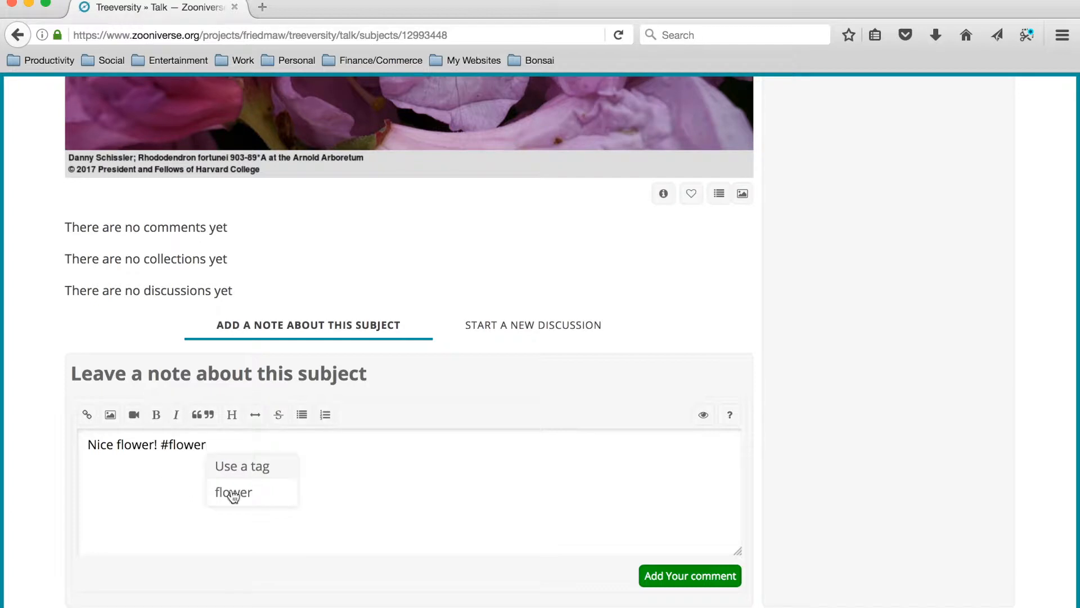
click(241, 501)
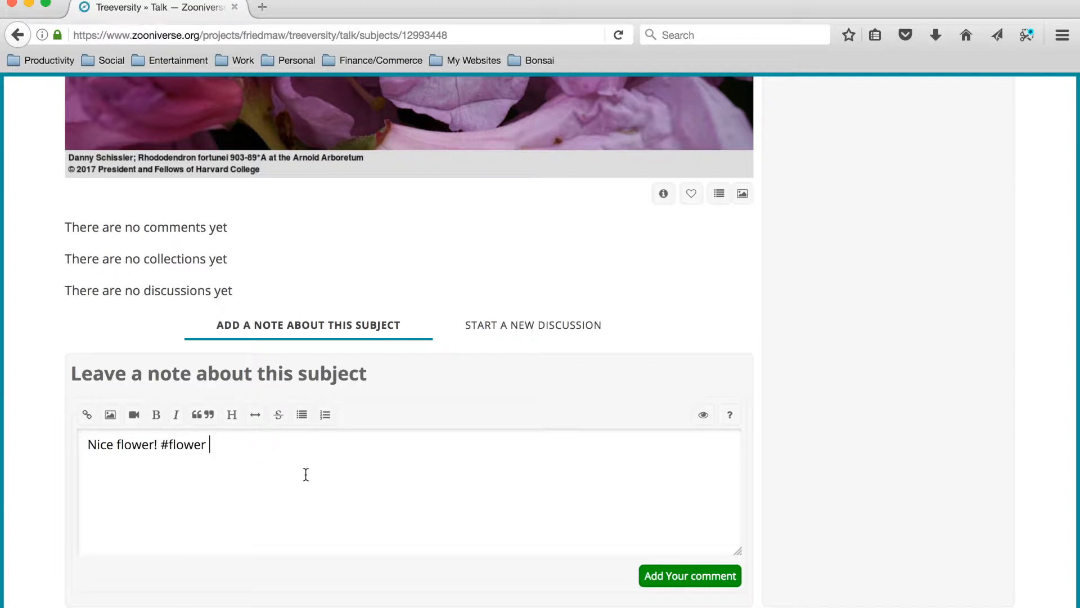
click(681, 582)
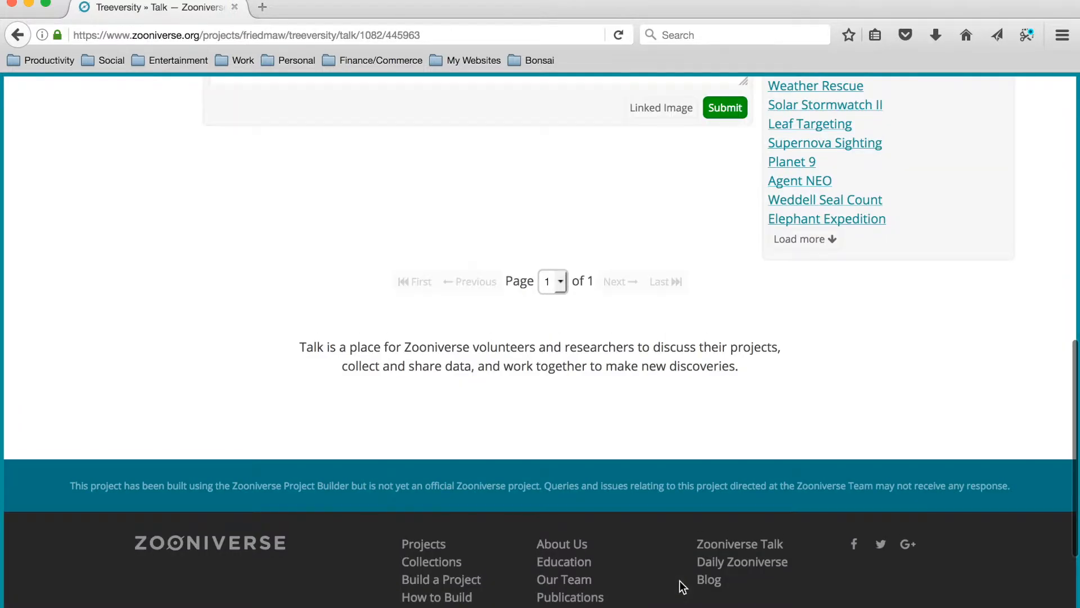
Review the posted note, its linked photo and the heading of the subject's Talk discussion.
scroll(713, 504, up, 3)
scroll(288, 415, up, 3)
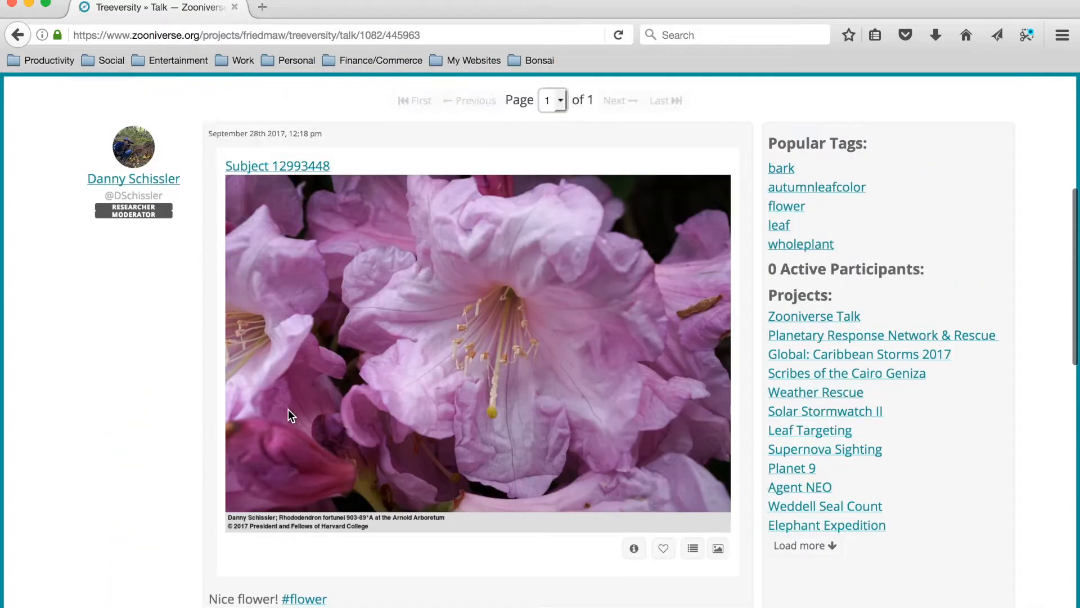
scroll(288, 416, up, 3)
scroll(269, 347, up, 1)
scroll(269, 347, up, 2)
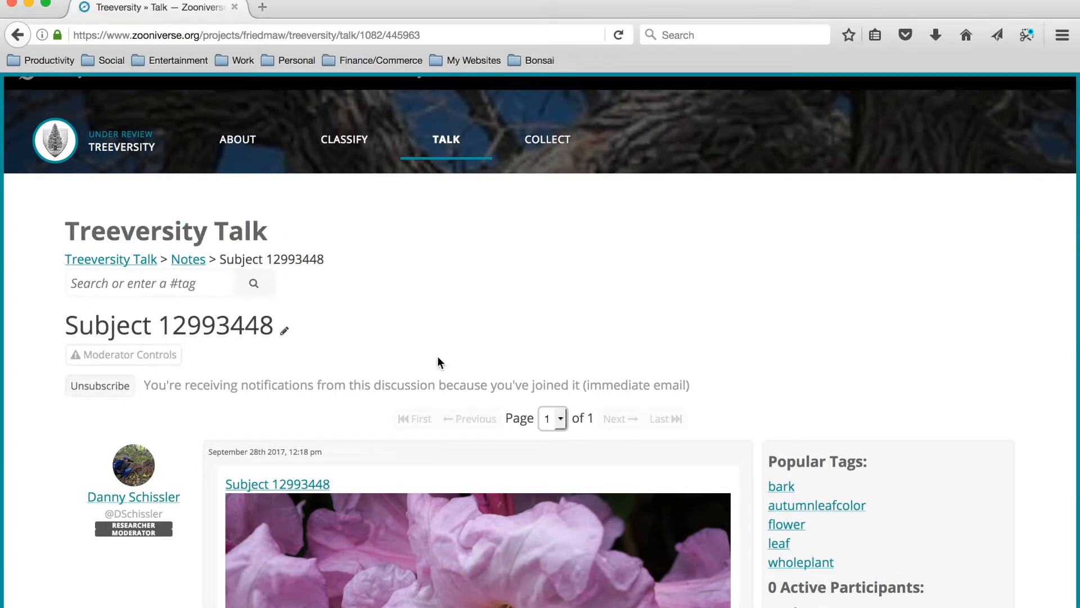
Return to classifying and view the subject metadata of the new photo, including its family, Latin name and date taken.
click(352, 150)
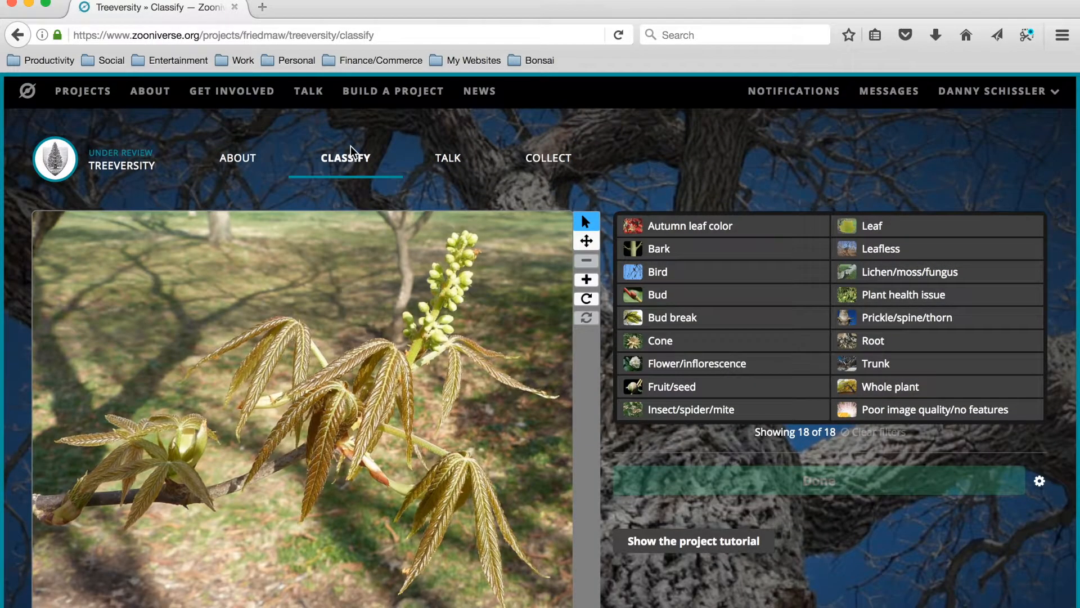
scroll(395, 350, down, 2)
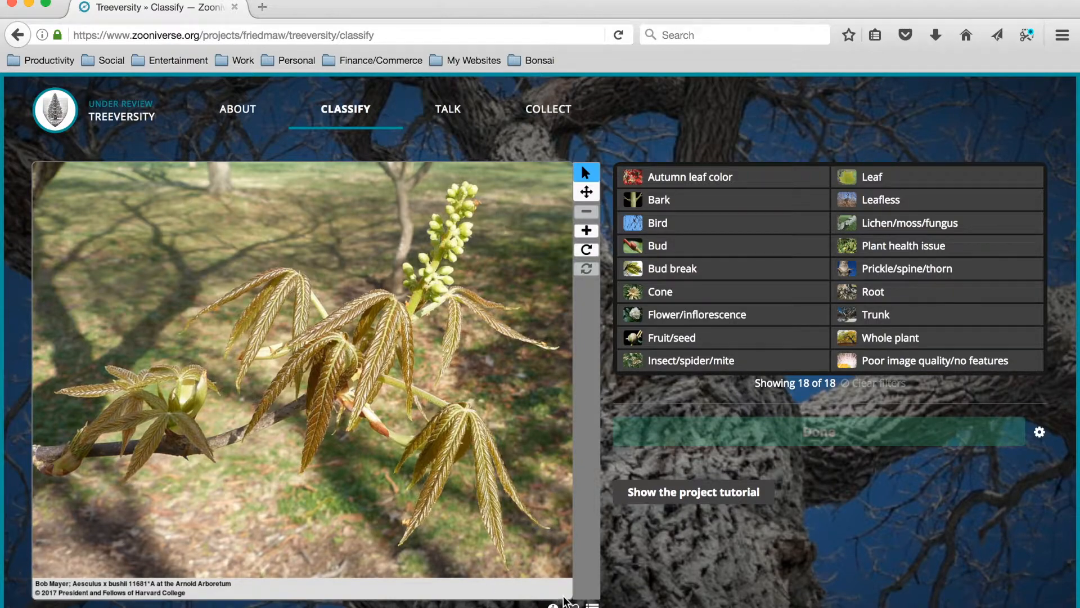
click(553, 606)
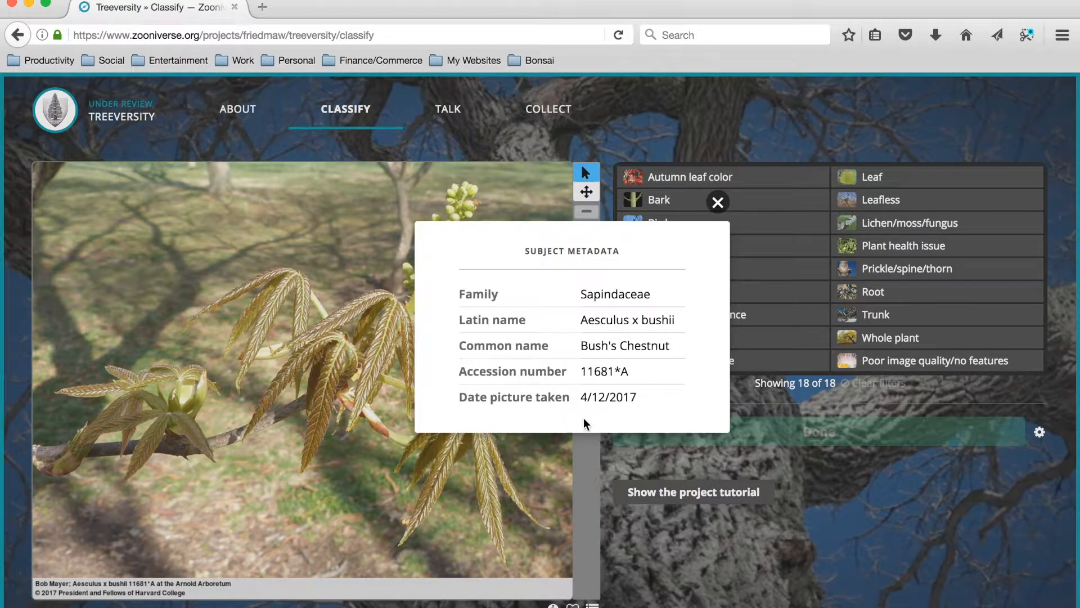
click(717, 204)
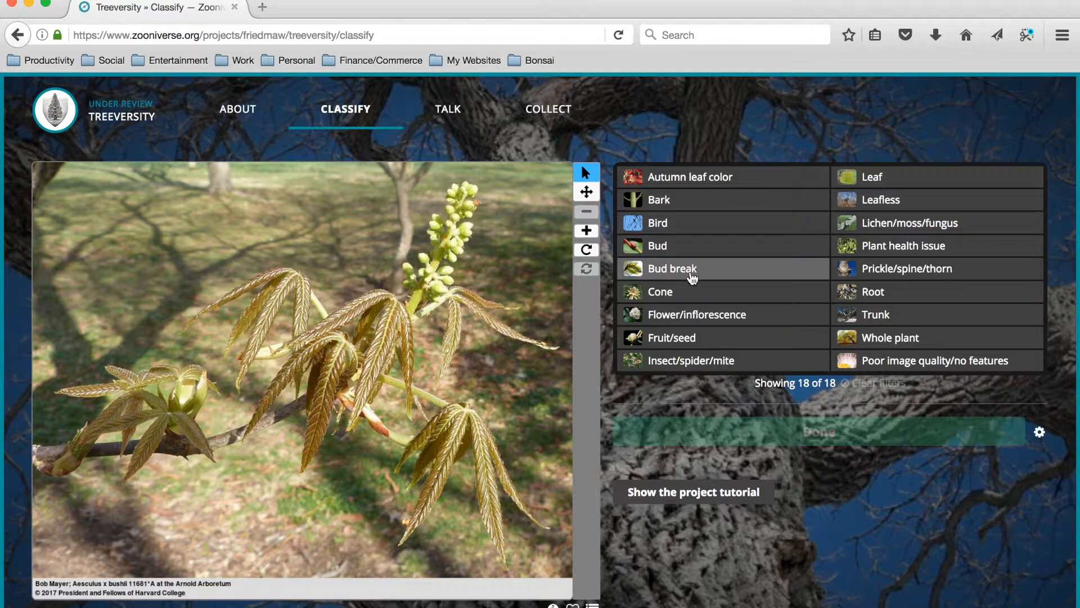
Identify Leaf and Flower/inflorescence as features of the Aesculus x bushii photo.
click(852, 186)
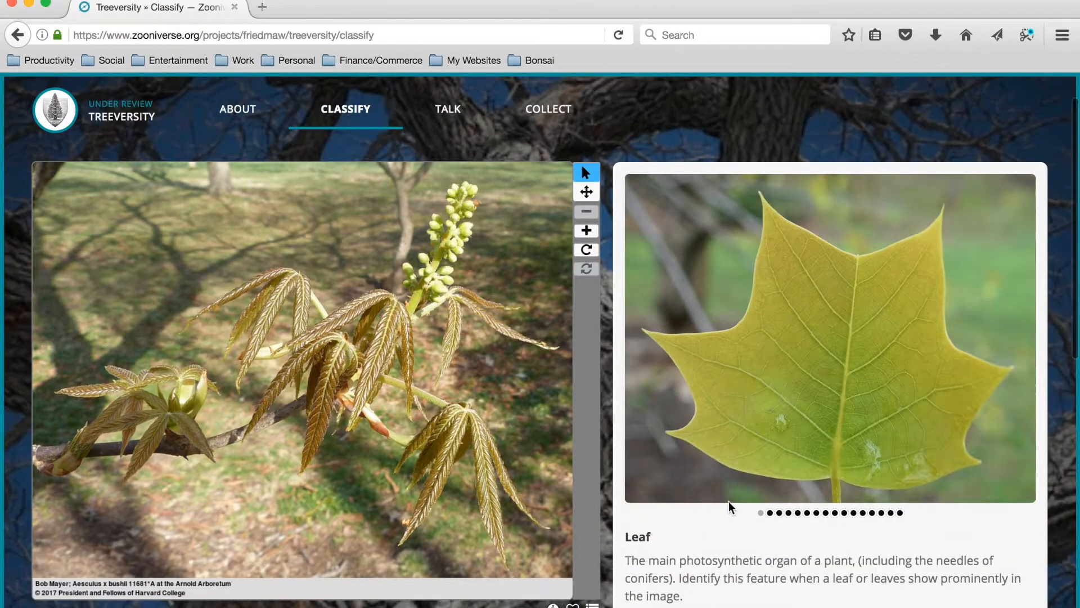
scroll(728, 502, down, 1)
click(868, 600)
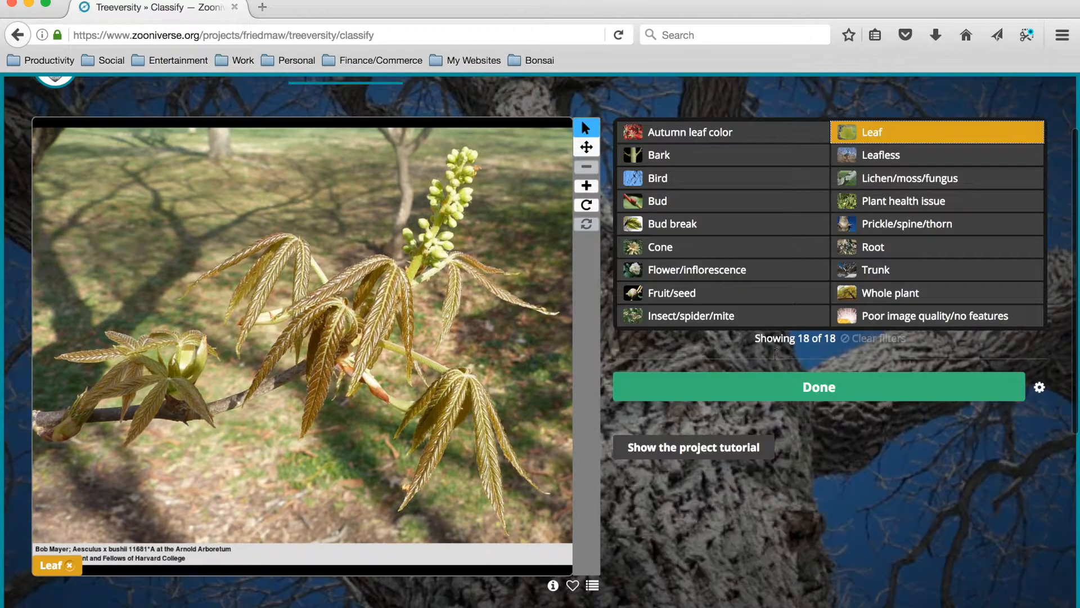
click(716, 271)
click(855, 603)
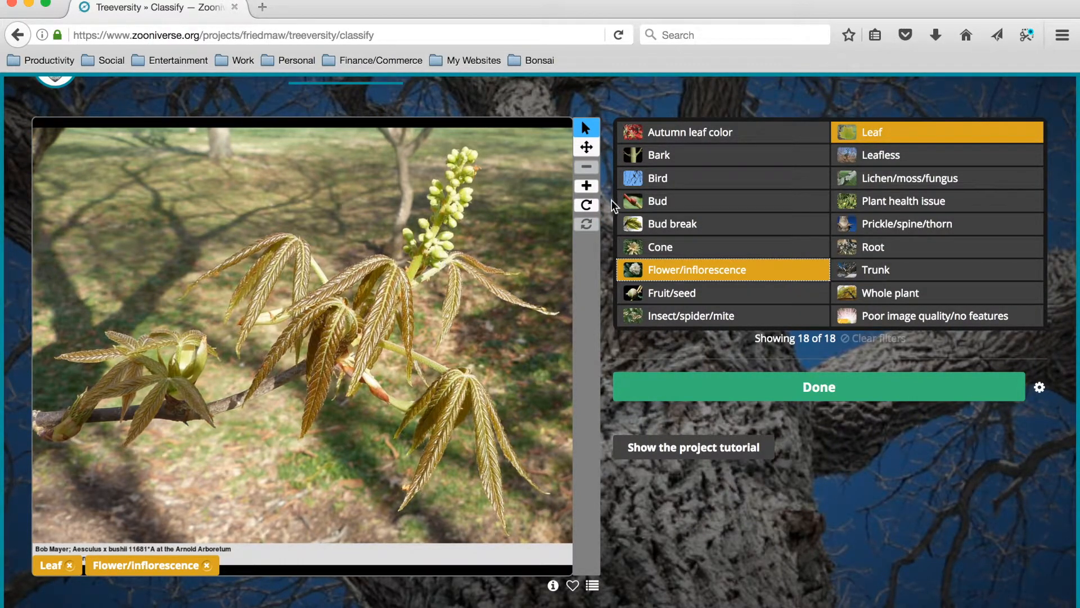
Read the Bud and Bud break descriptions and identify both as features of the photo.
click(663, 201)
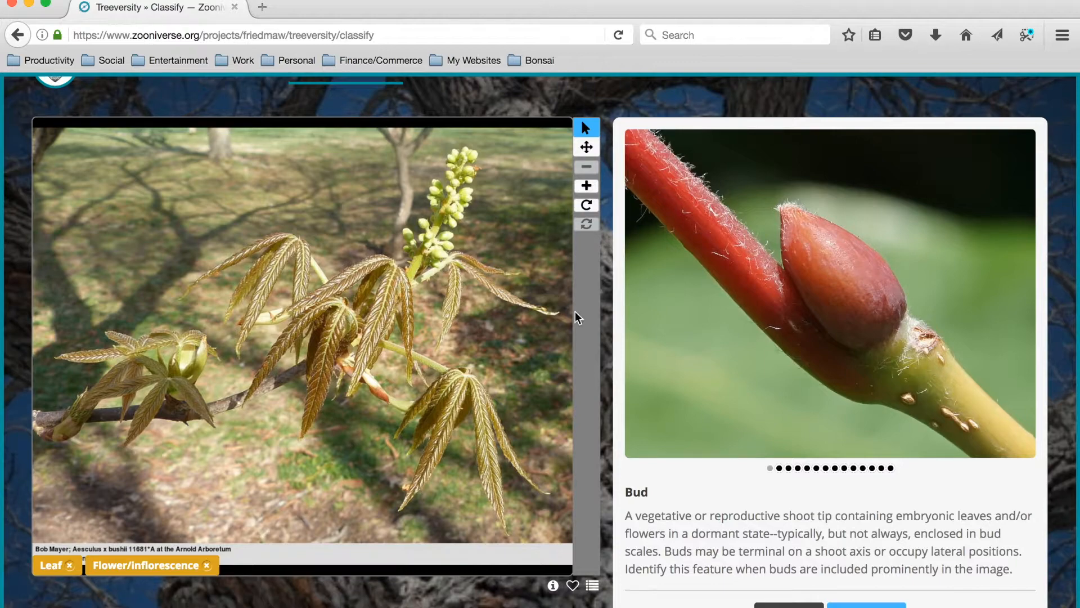
click(863, 602)
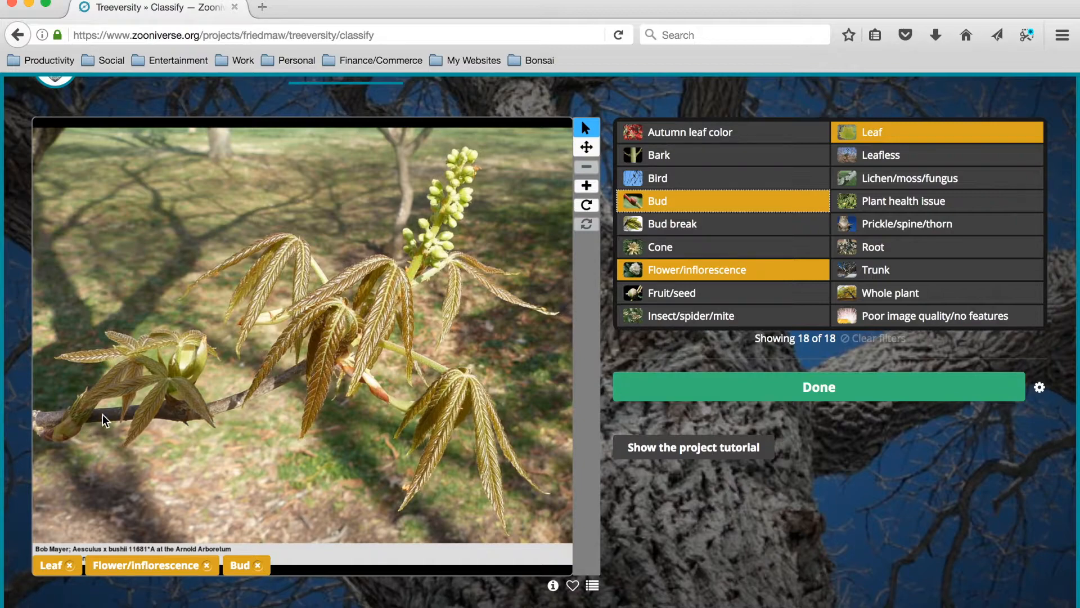
click(677, 228)
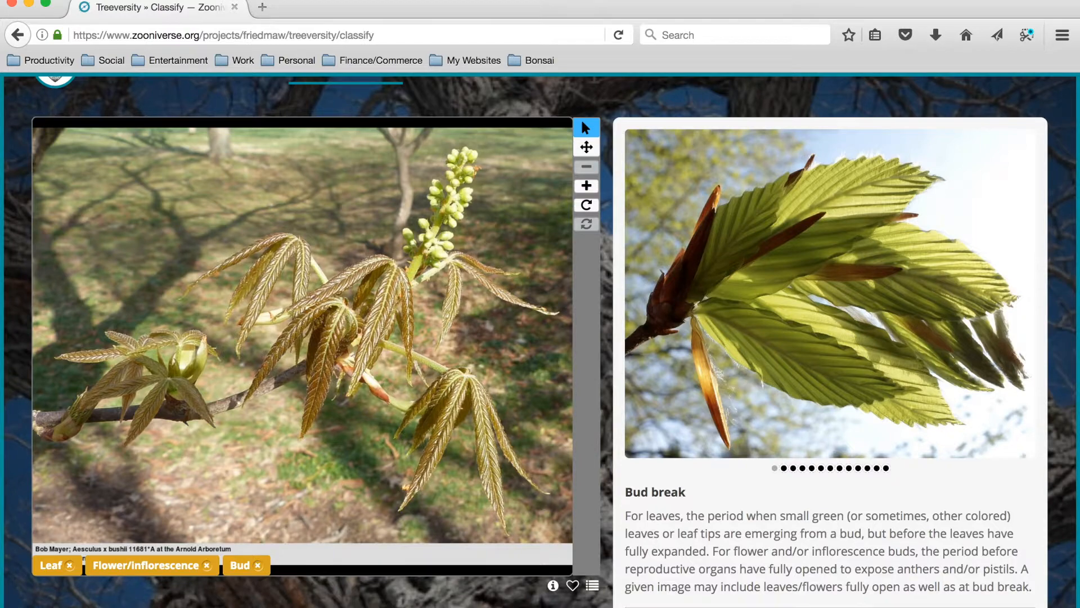
click(859, 606)
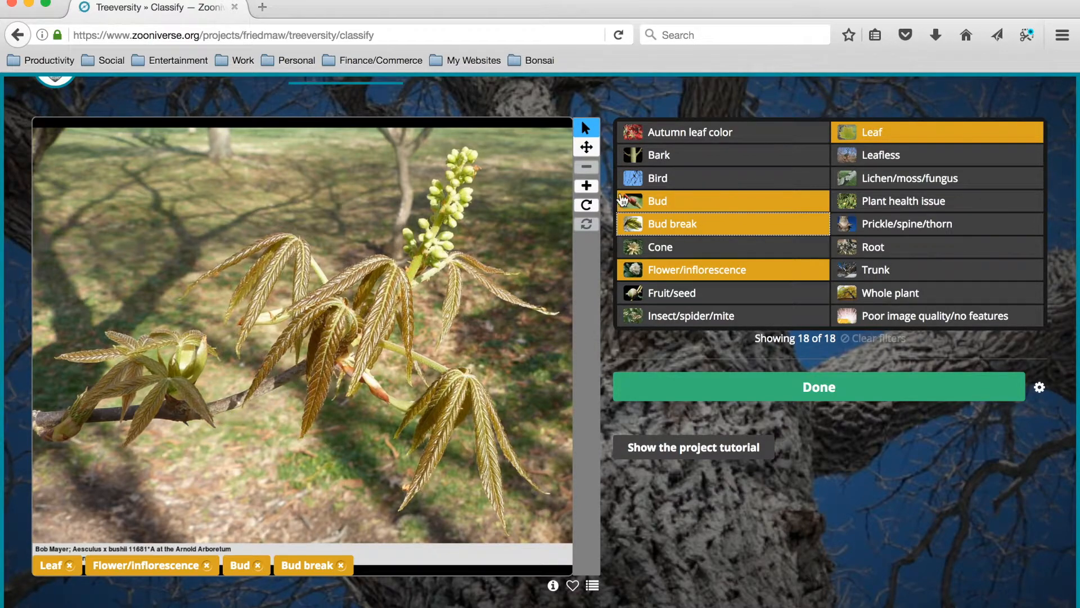
Identify Bark as a feature, submit the finished classification and load the next photo.
click(687, 155)
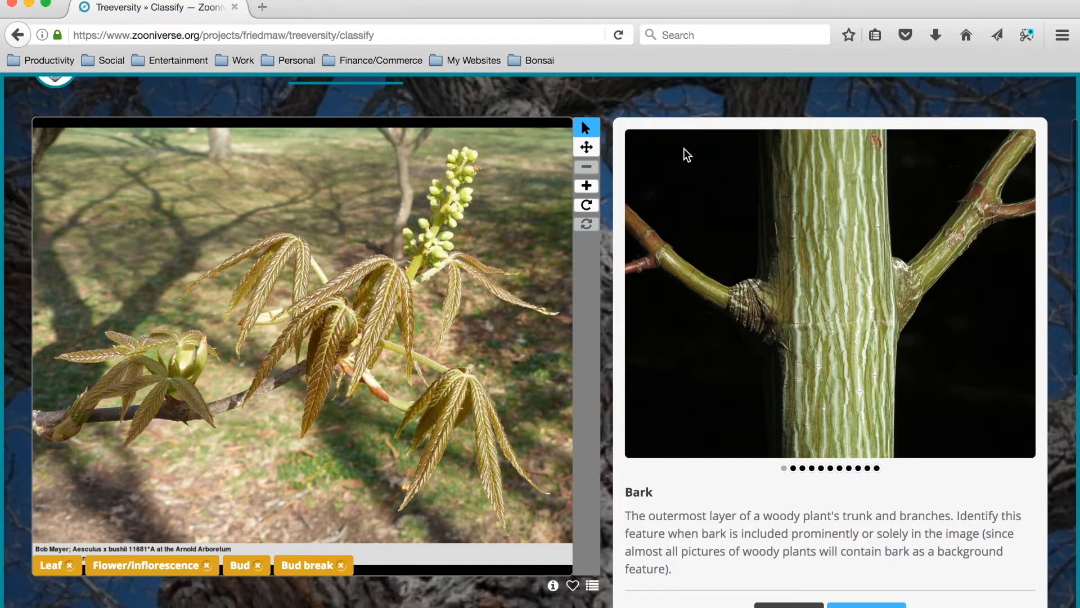
click(866, 604)
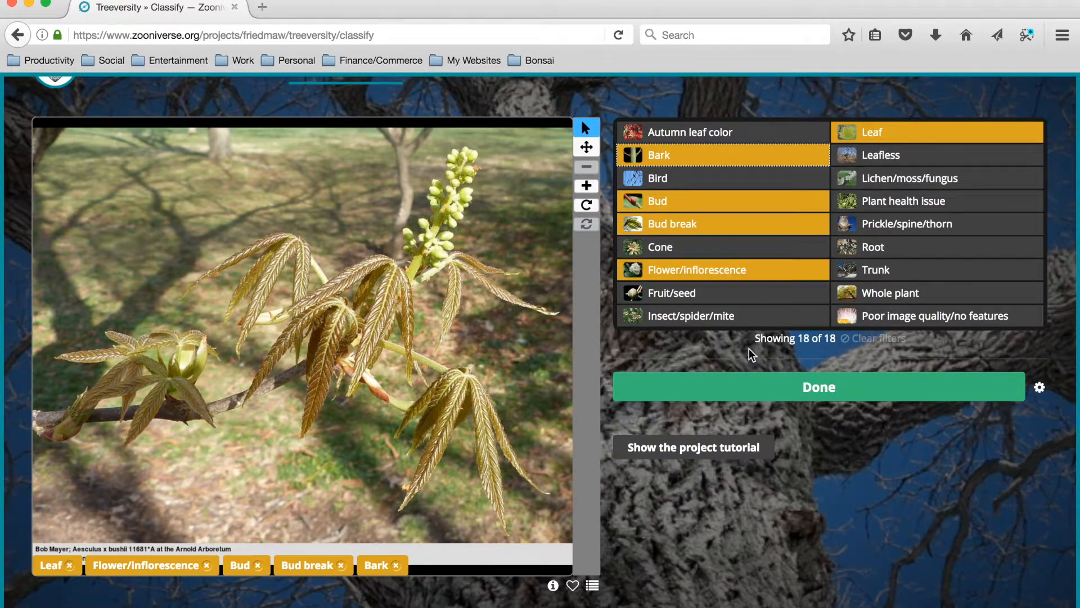
click(692, 388)
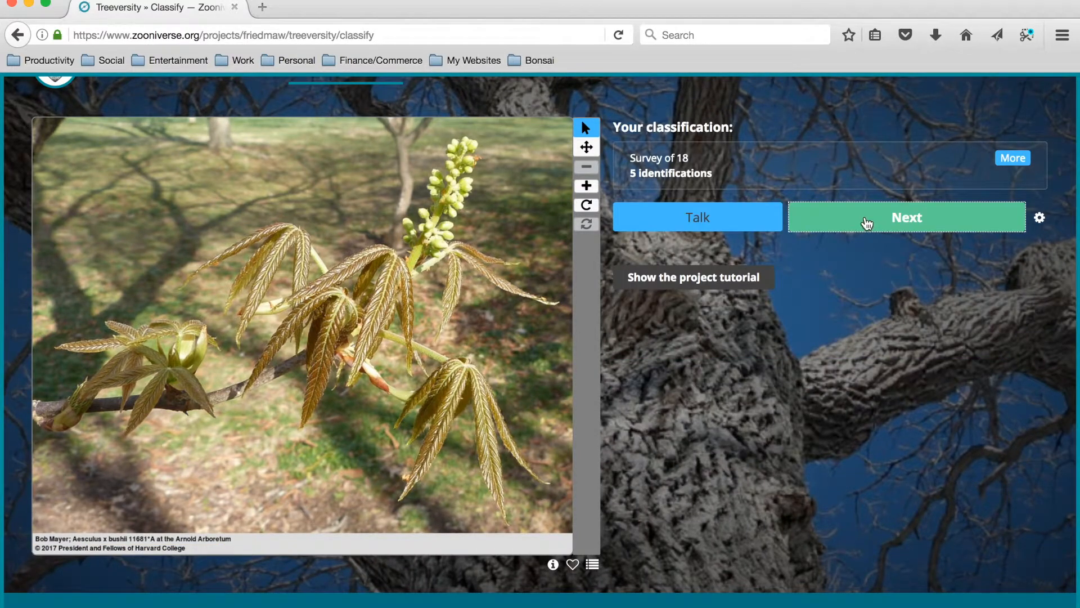
click(859, 227)
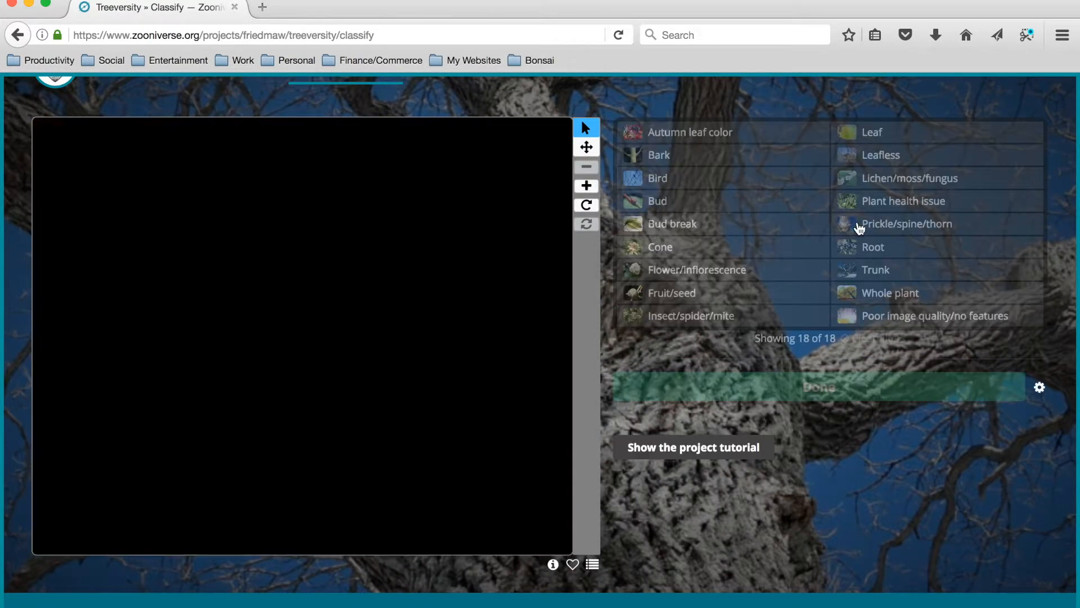
Mark the yellow Parrotia persica leaf photo as a favorite and open the account menu containing Favorites and Collections.
scroll(546, 415, down, 3)
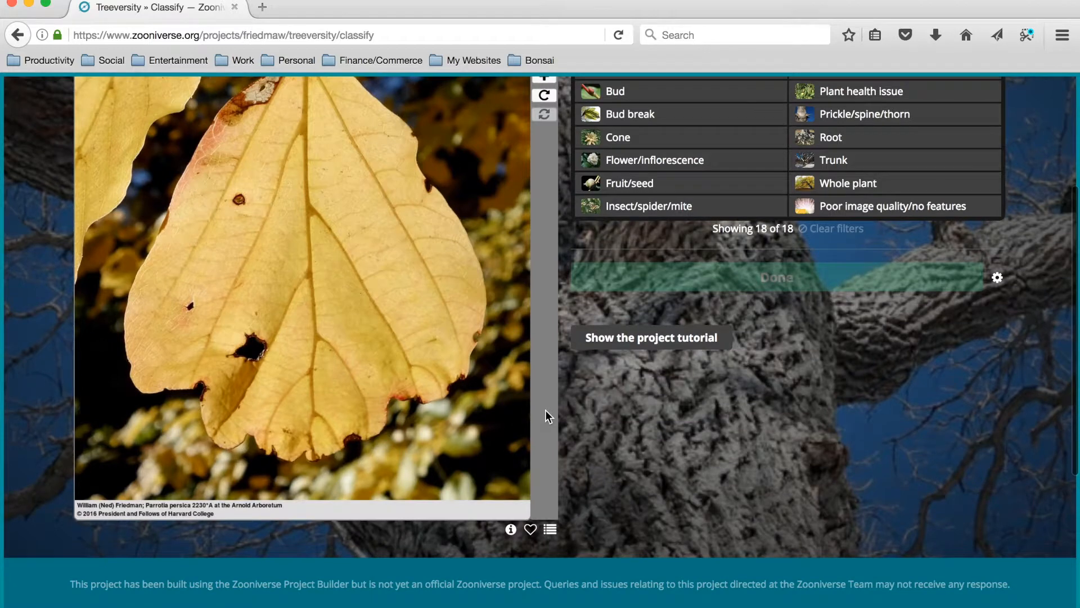
scroll(545, 413, up, 2)
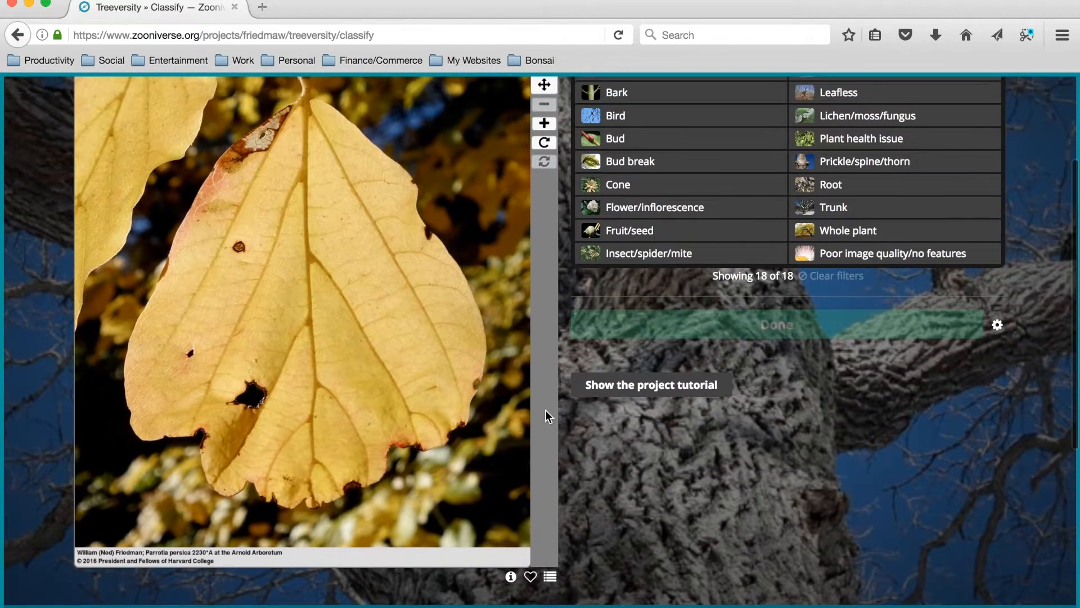
scroll(545, 411, up, 1)
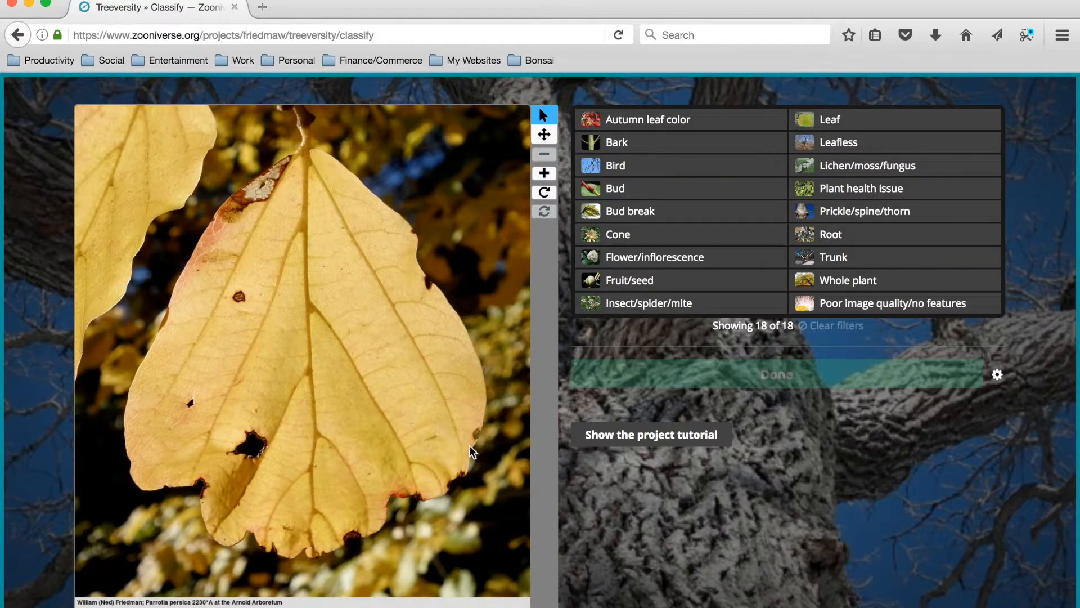
scroll(469, 444, up, 3)
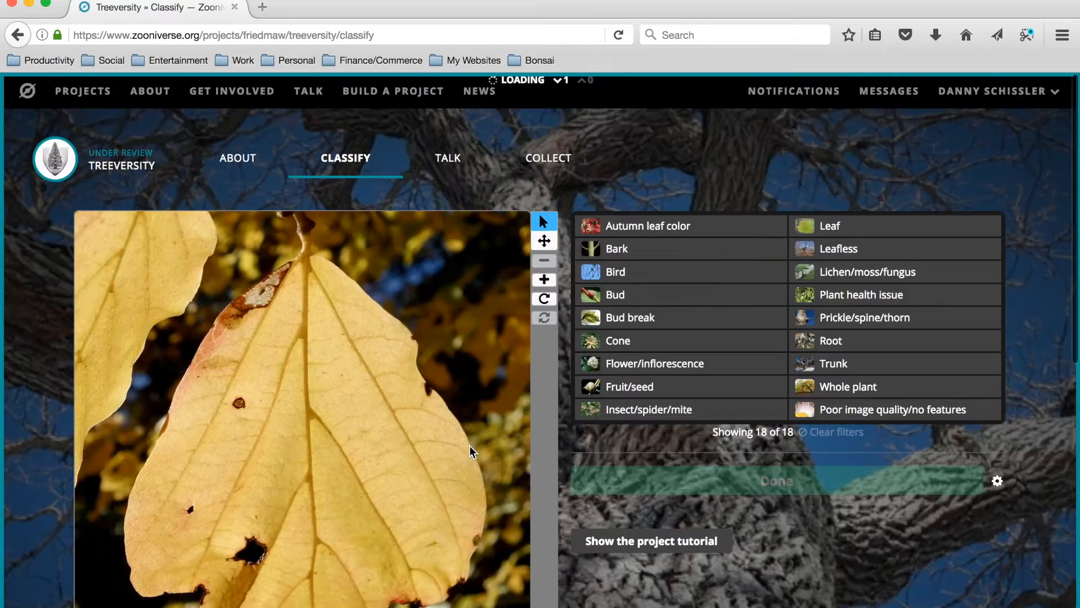
click(1060, 92)
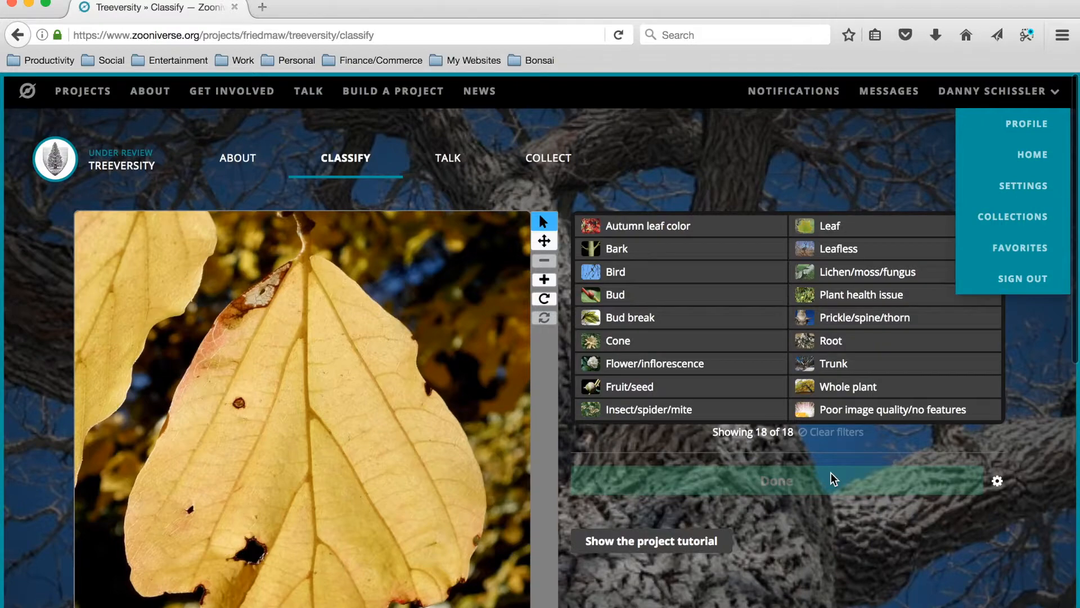
Start adding the yellow leaf photo to a collection and check the list of existing collections.
scroll(786, 539, down, 5)
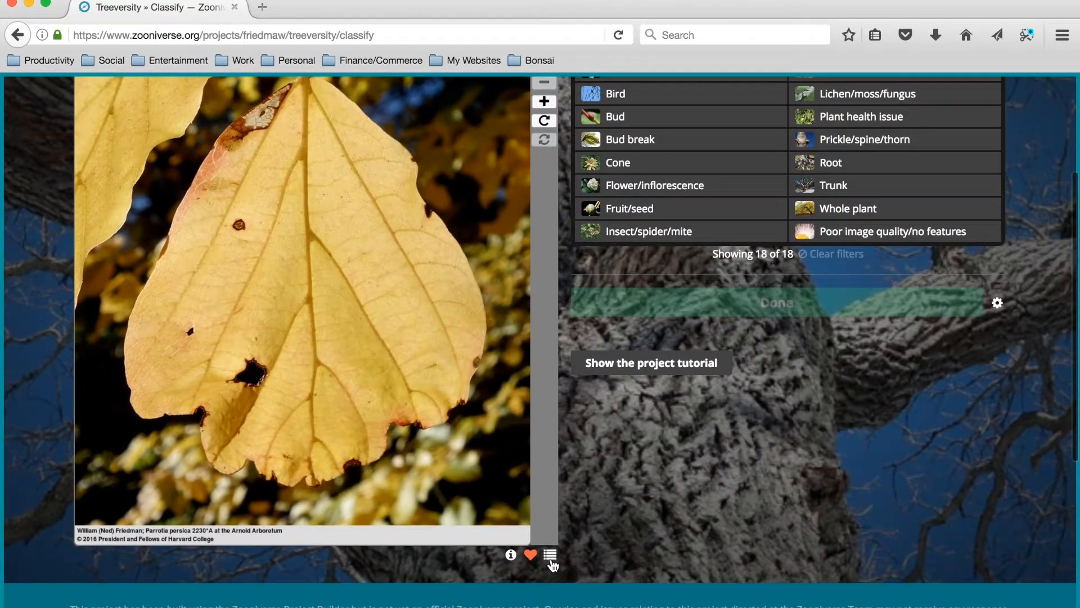
click(550, 556)
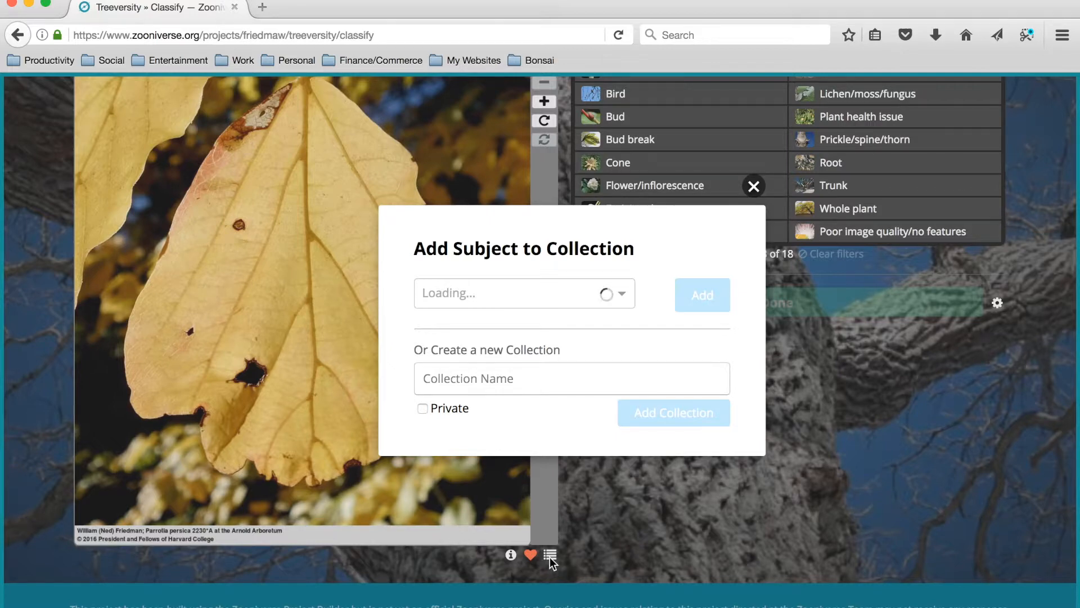
click(622, 293)
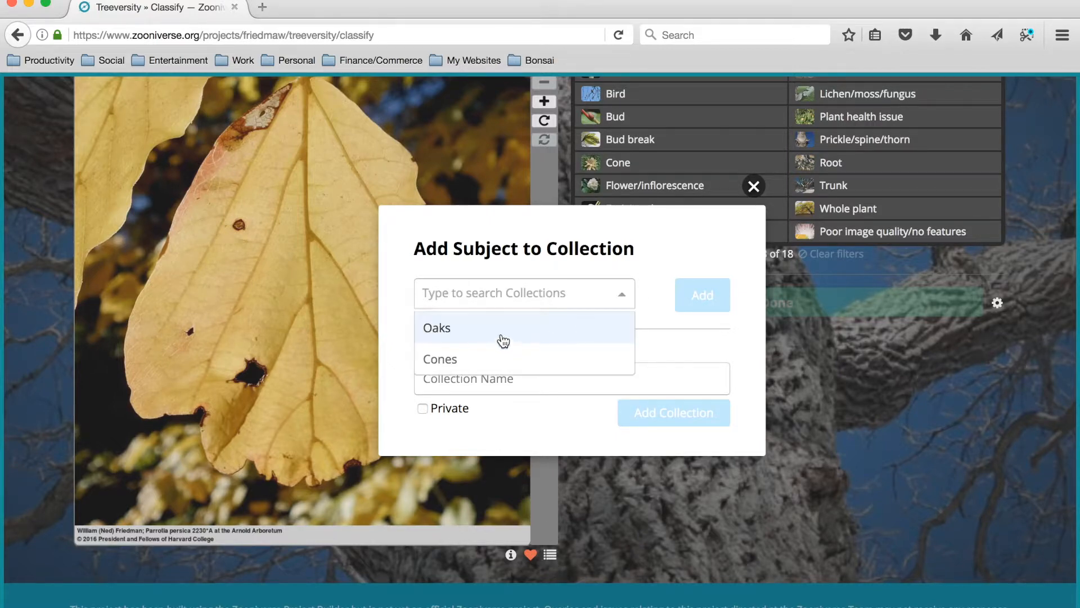
click(660, 258)
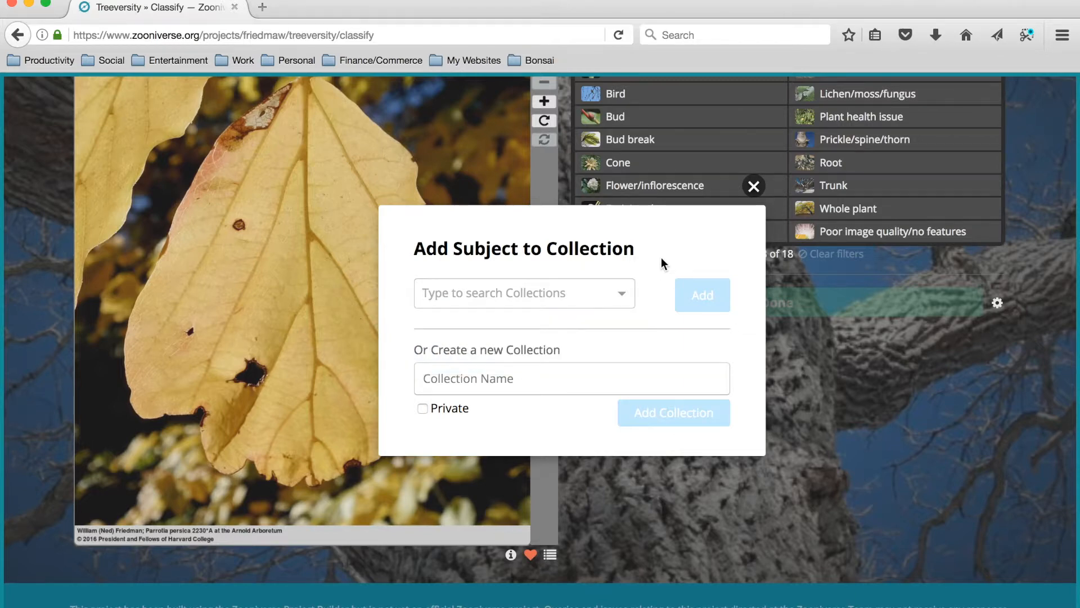
Create a new non-private collection named "Autumn Leaves" for the yellow leaf photo.
click(537, 381)
text(Leaves)
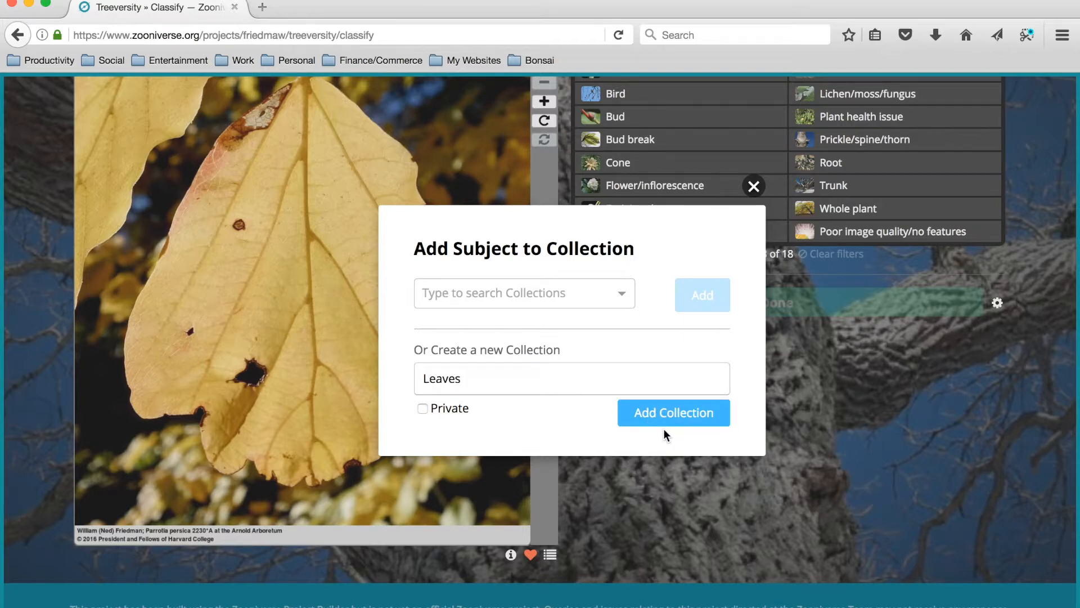
click(423, 381)
text(Autumn)
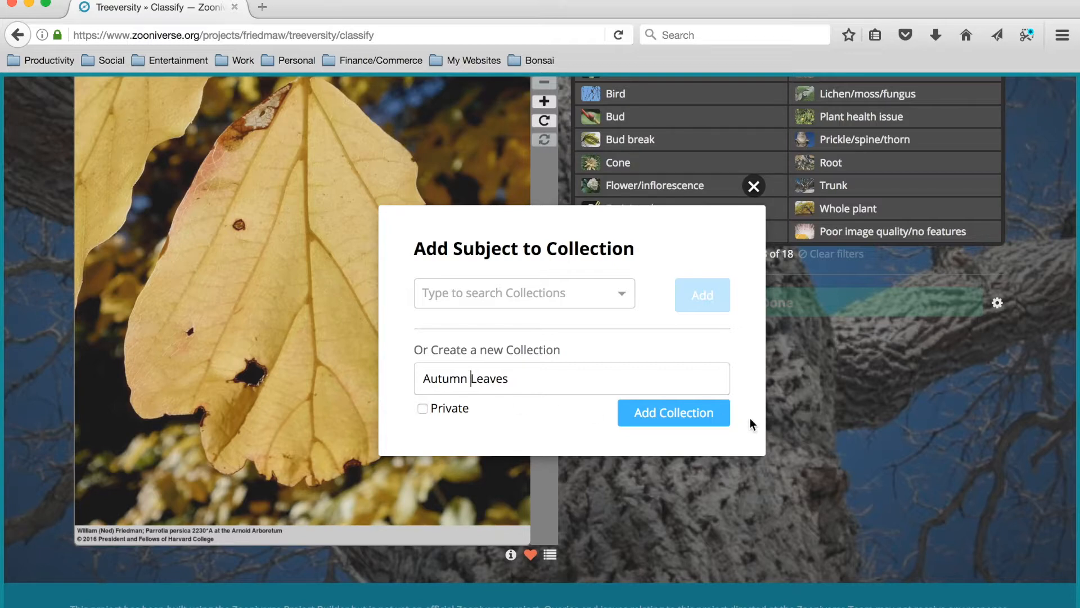
click(677, 419)
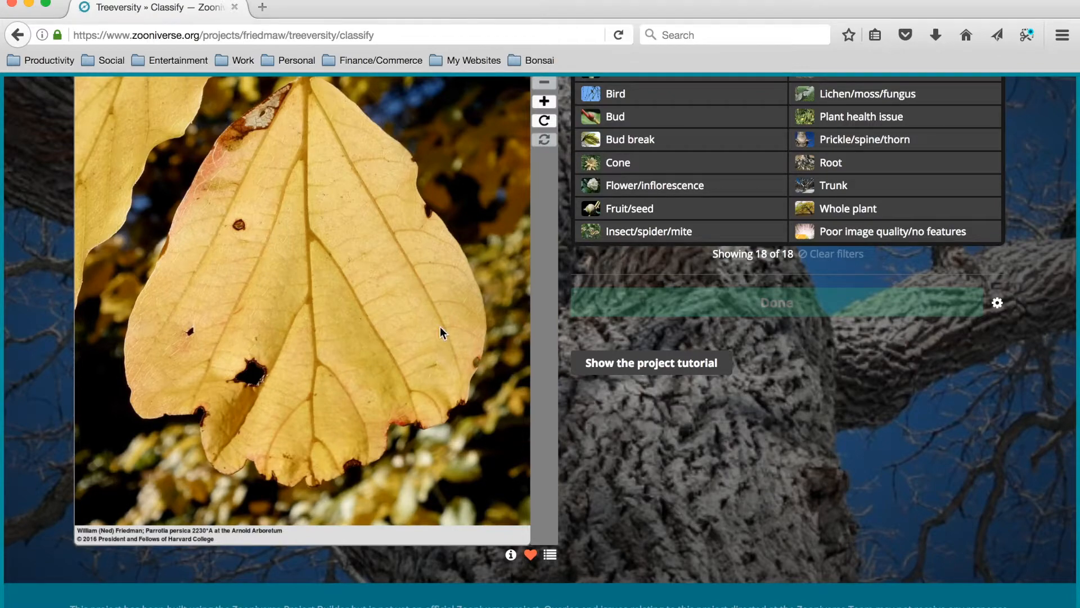
Check the account menu for Collections and Favorites, then browse the project's public Treeversity collections, including Autumn Leaves.
scroll(442, 333, up, 4)
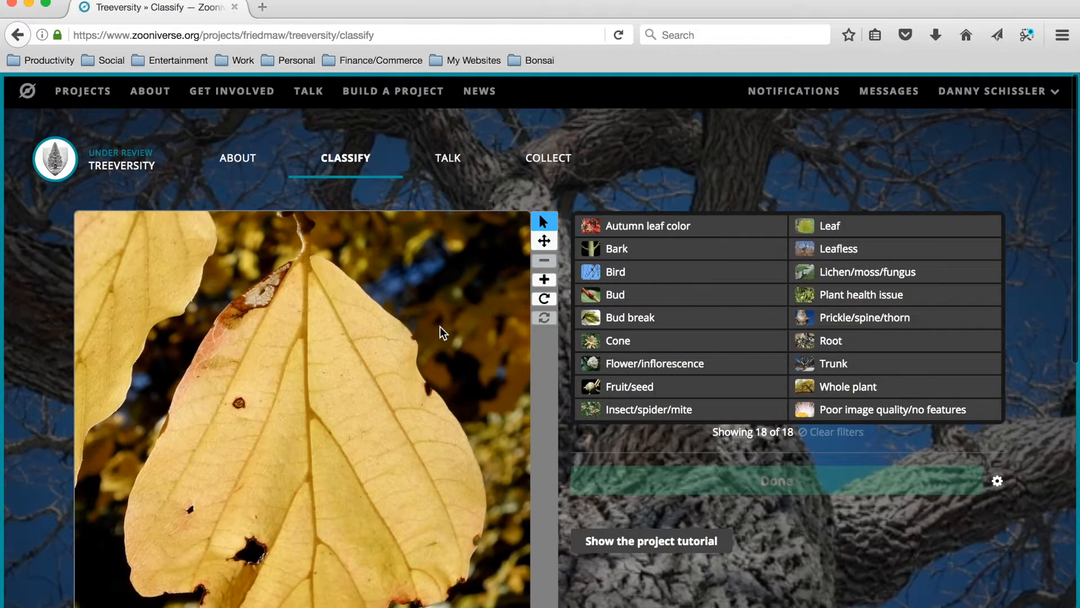
click(1042, 93)
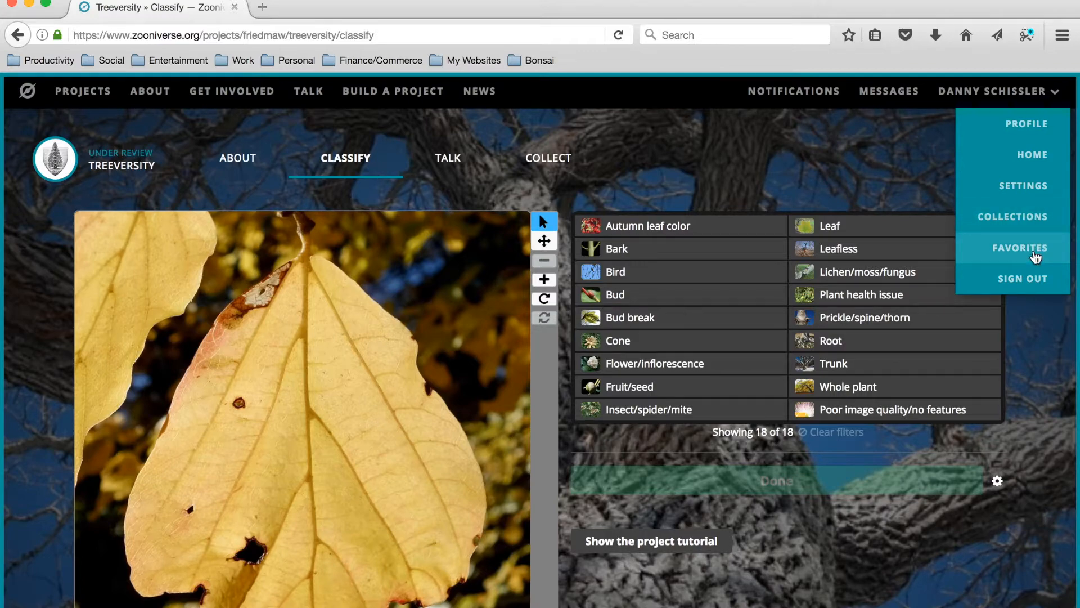
click(549, 158)
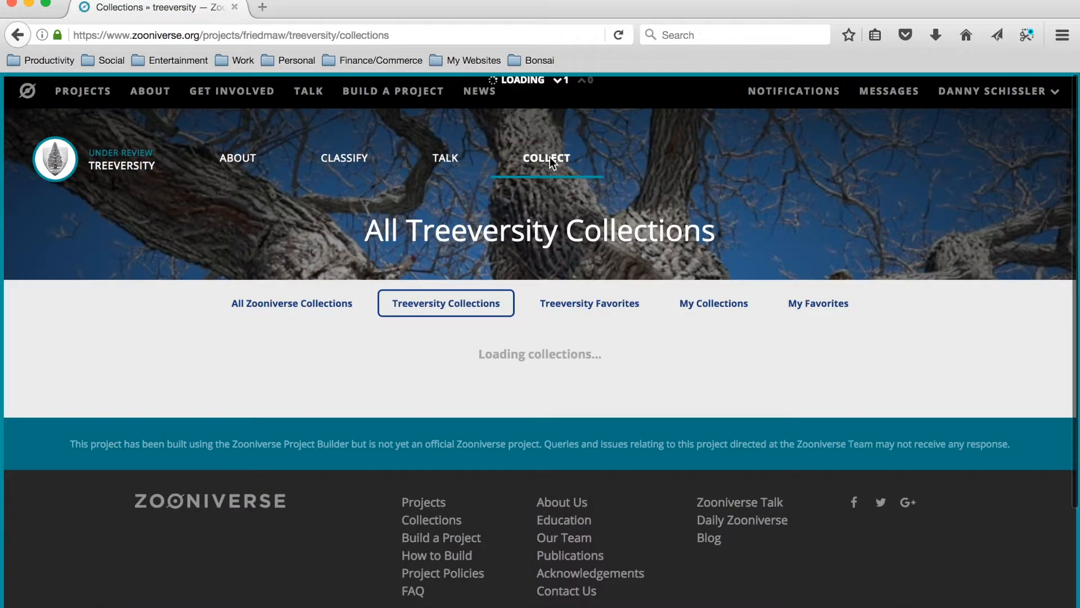
scroll(588, 472, down, 2)
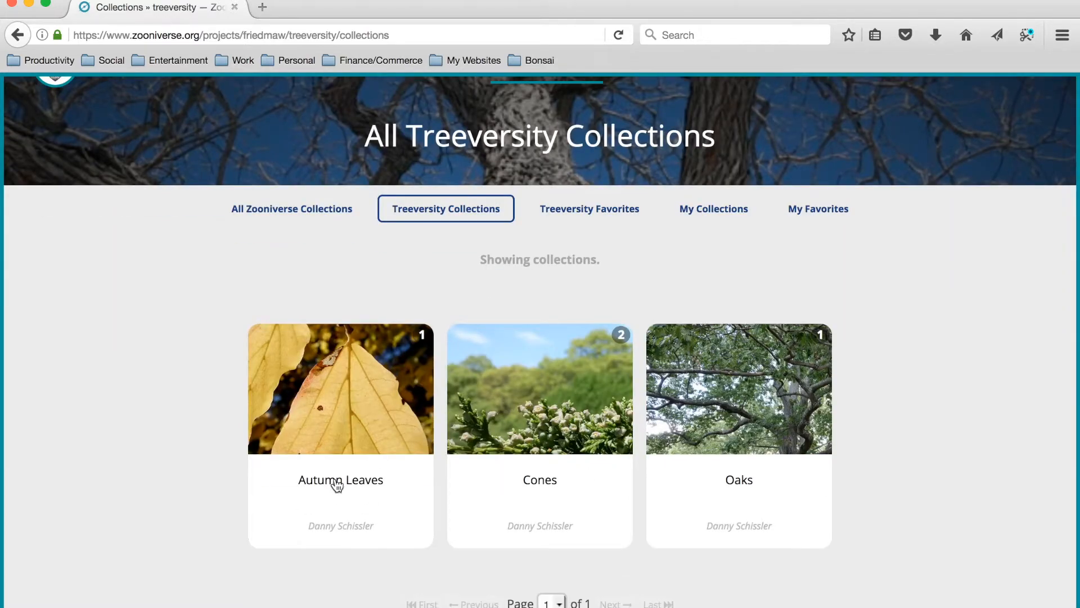
scroll(341, 400, up, 2)
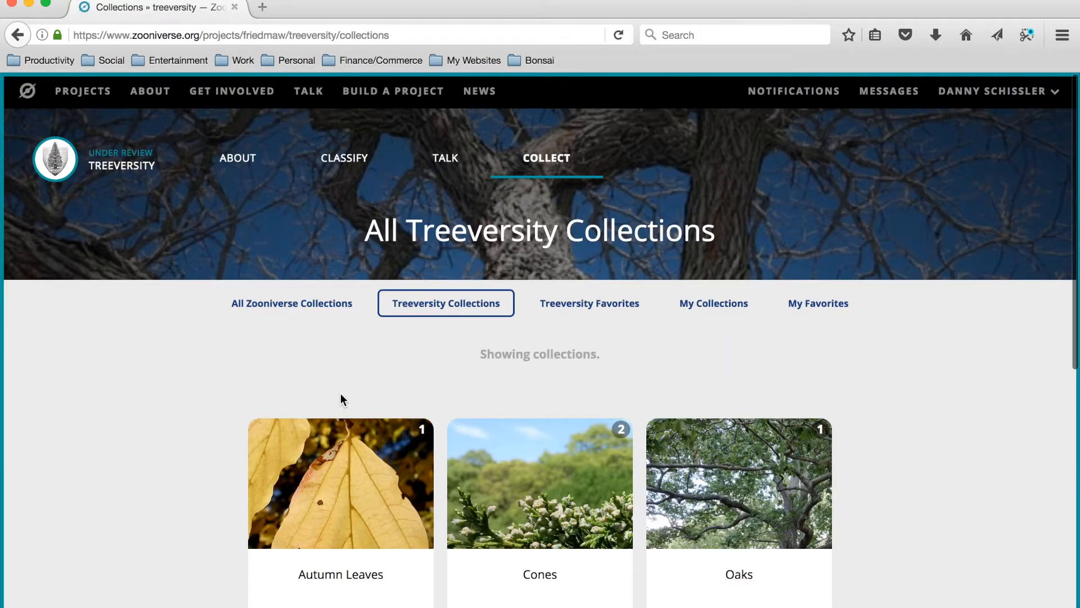
Return to the Classify page and look over the yellow leaf photo and its feature choices.
click(340, 161)
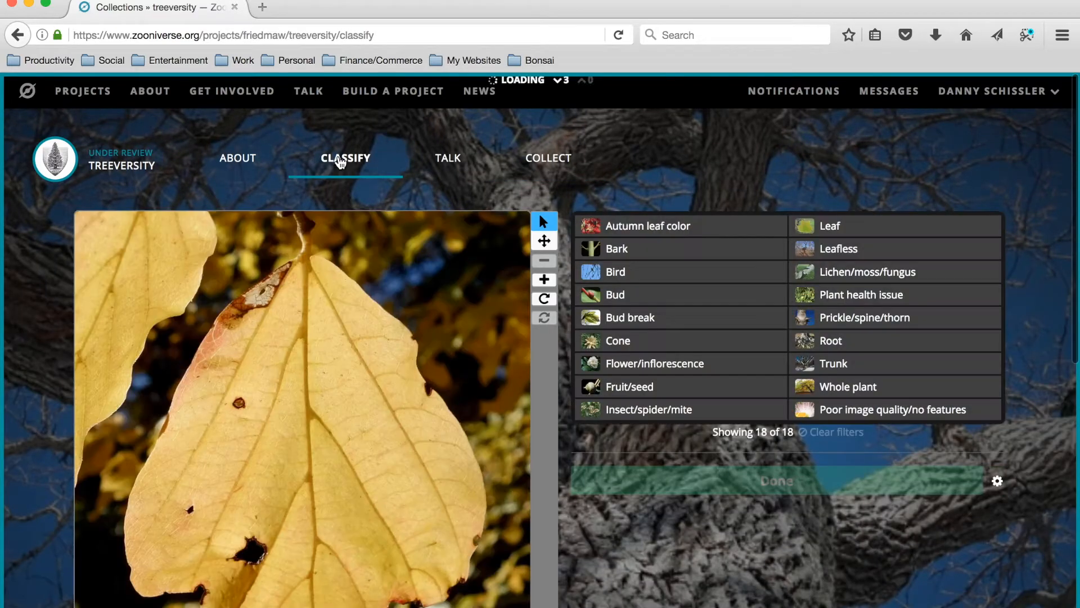
scroll(678, 399, down, 2)
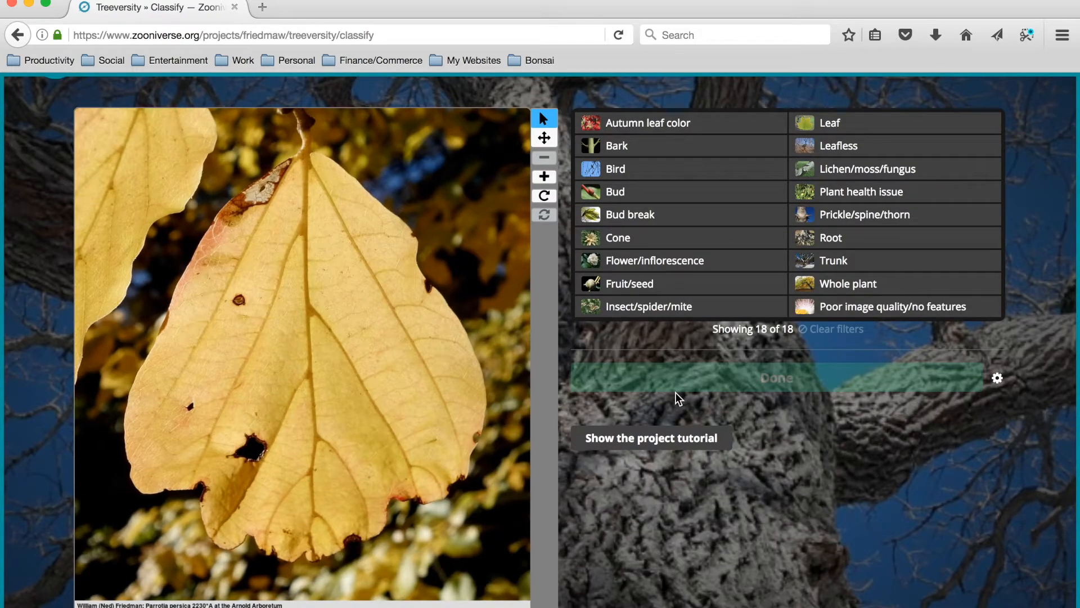
scroll(675, 393, up, 1)
scroll(675, 393, up, 1)
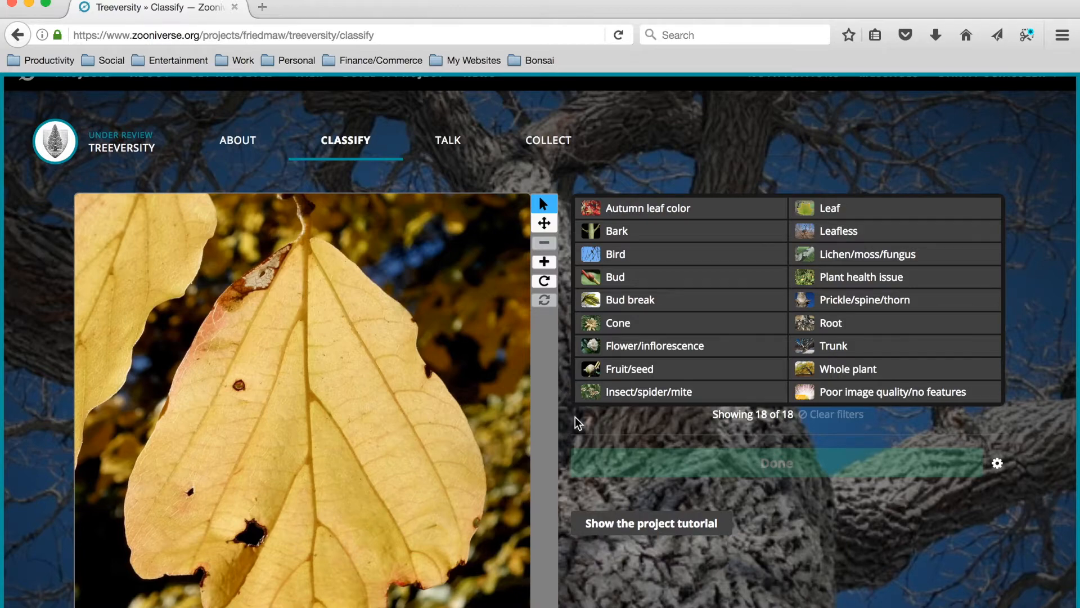
scroll(575, 422, down, 1)
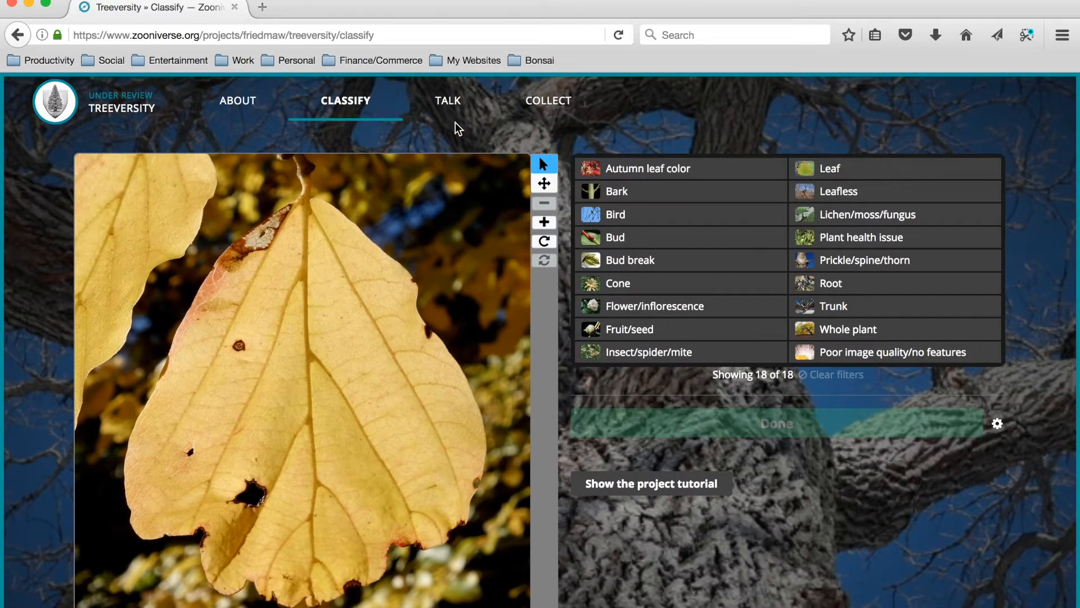
Look over the Treeversity Talk discussion boards and open the Notes board.
click(452, 104)
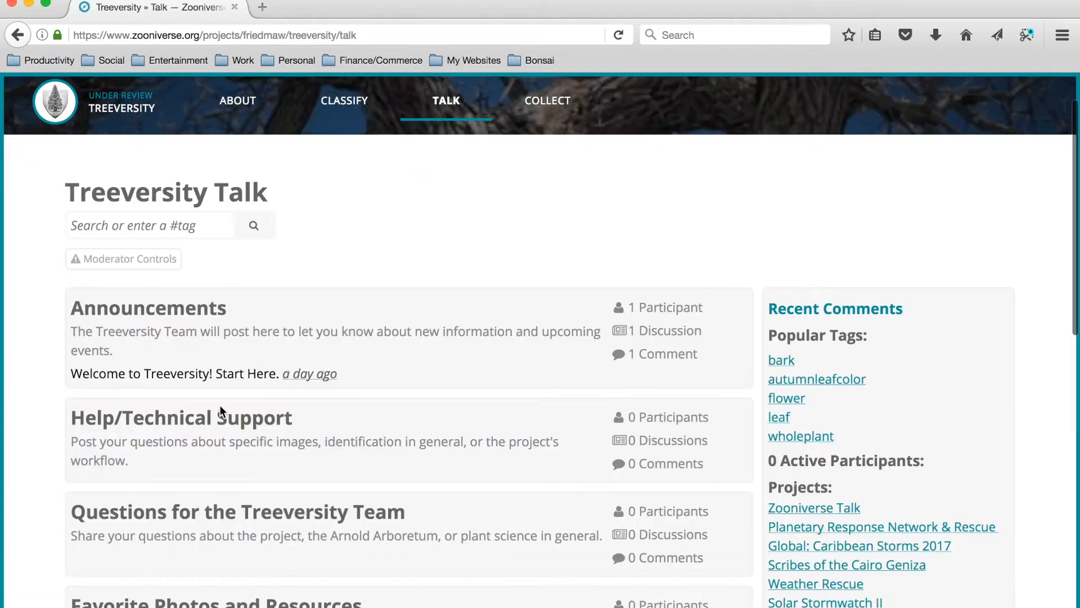
scroll(221, 410, down, 3)
scroll(220, 408, down, 1)
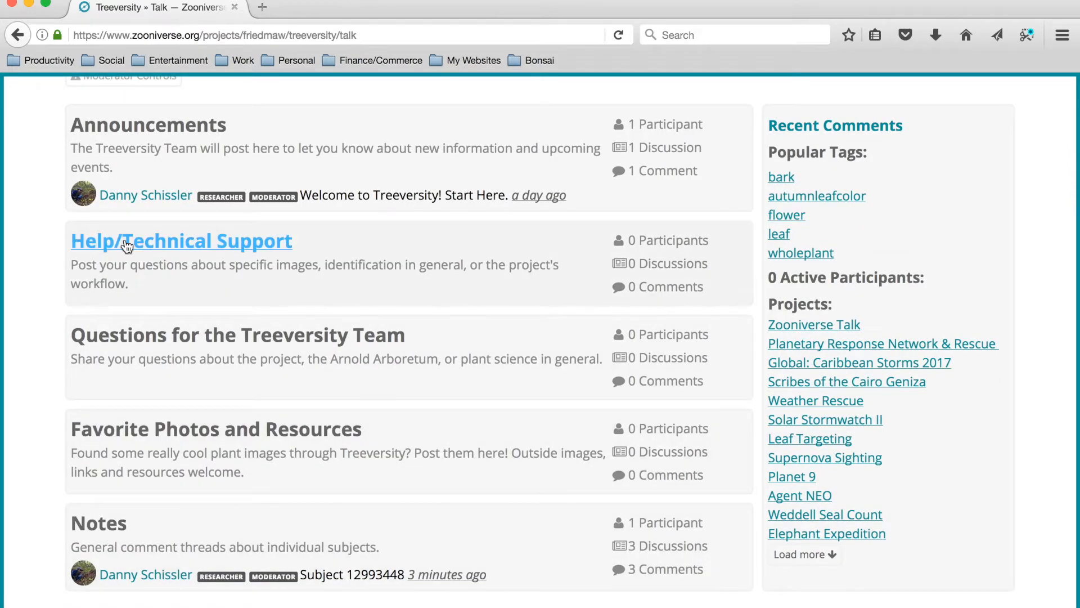
click(102, 526)
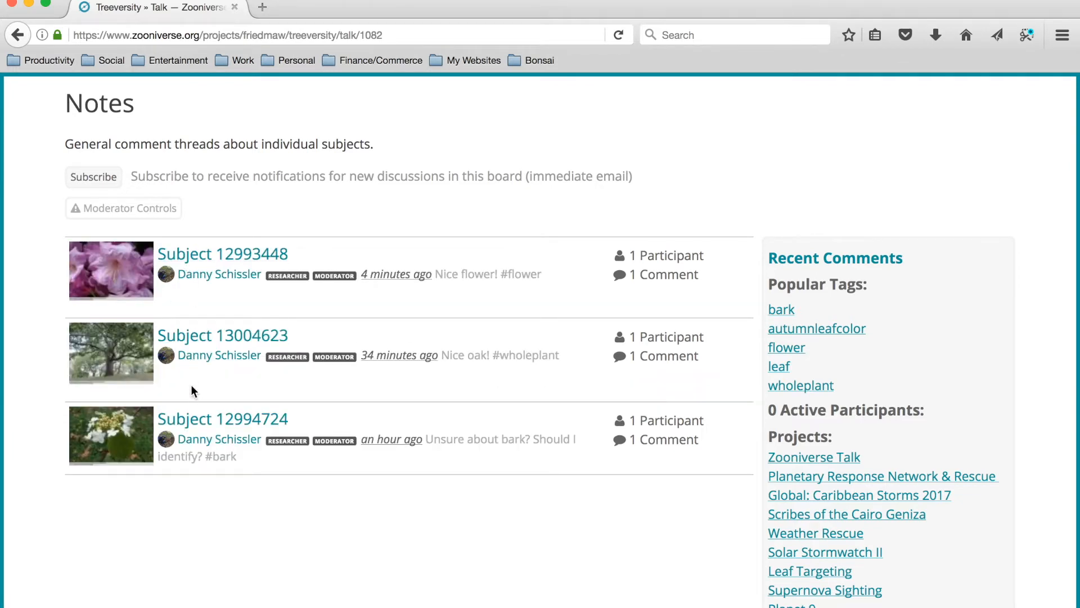
Open the Subject 12993448 discussion in Notes and review its pink flower photo and the posted comment.
click(222, 255)
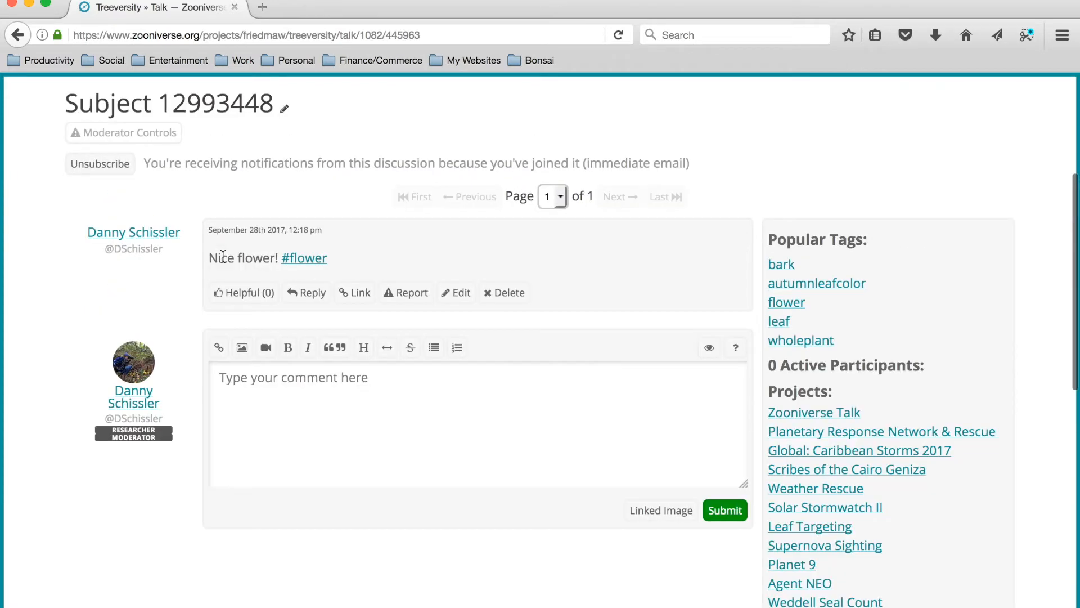
scroll(372, 473, down, 3)
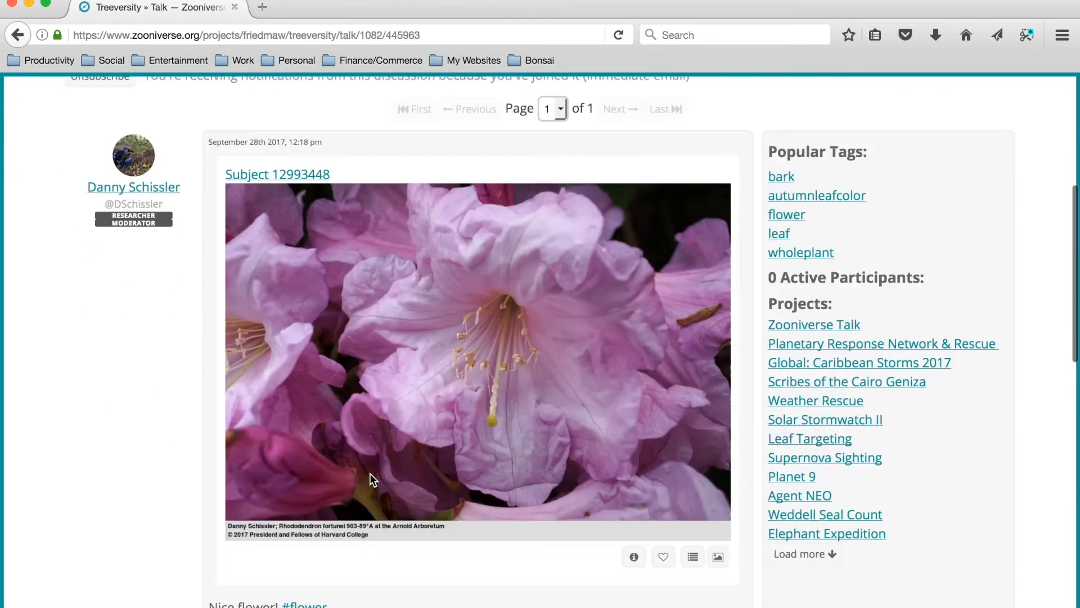
scroll(340, 602, up, 1)
scroll(309, 570, down, 1)
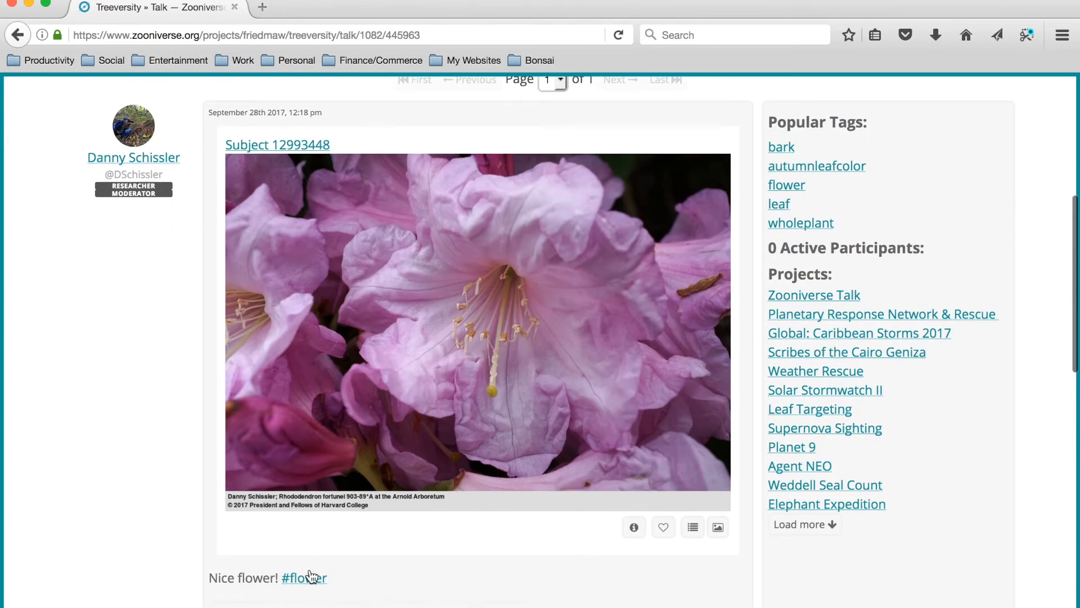
scroll(312, 574, up, 5)
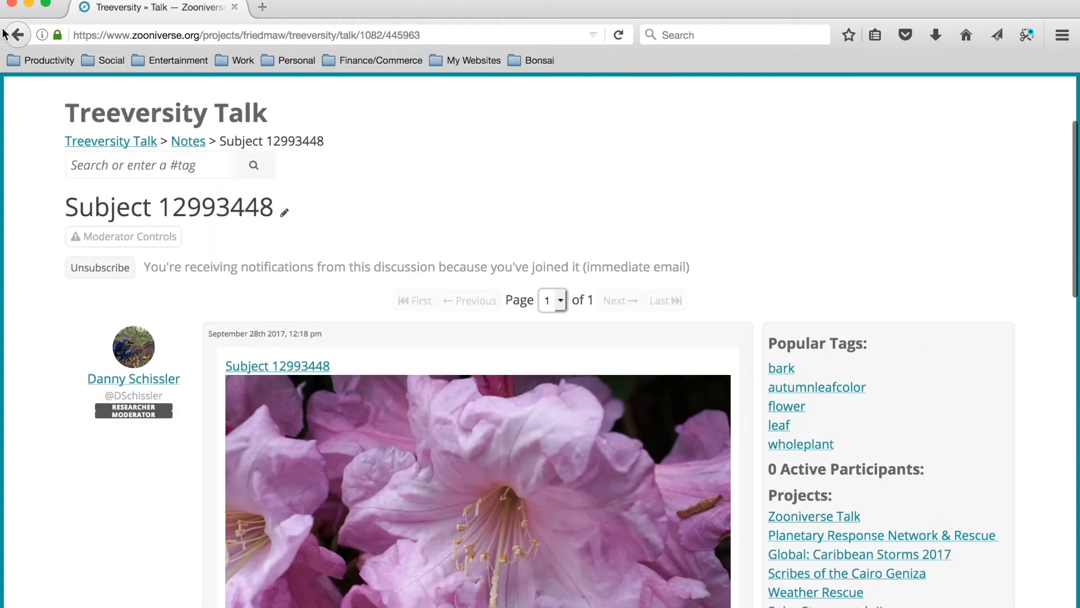
Leave the Talk discussion and go back to the yellow leaf photo on the Classify page.
scroll(150, 132, up, 4)
click(341, 160)
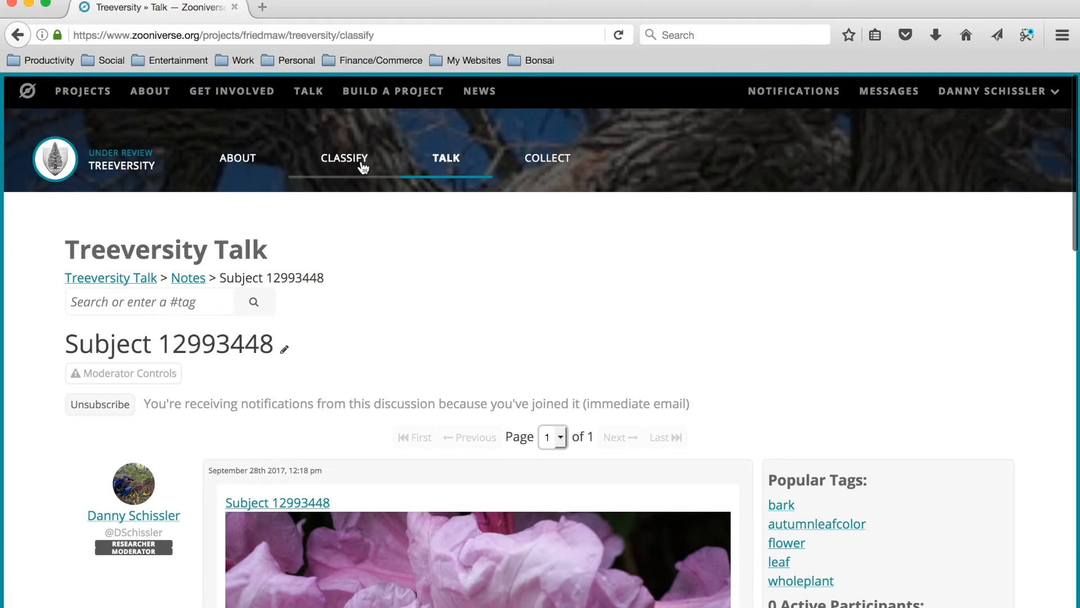
scroll(812, 542, down, 3)
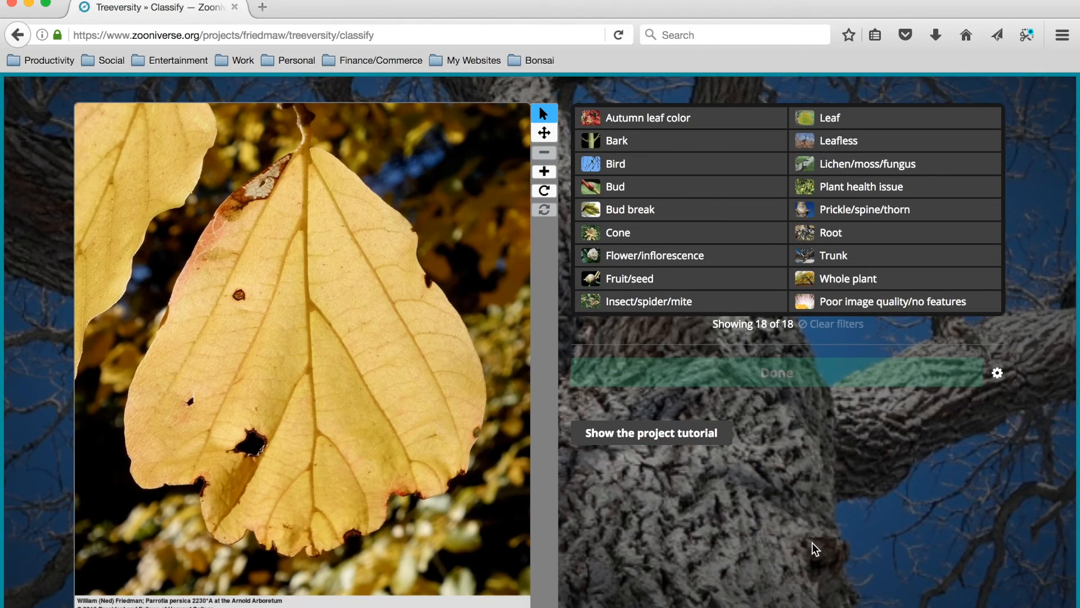